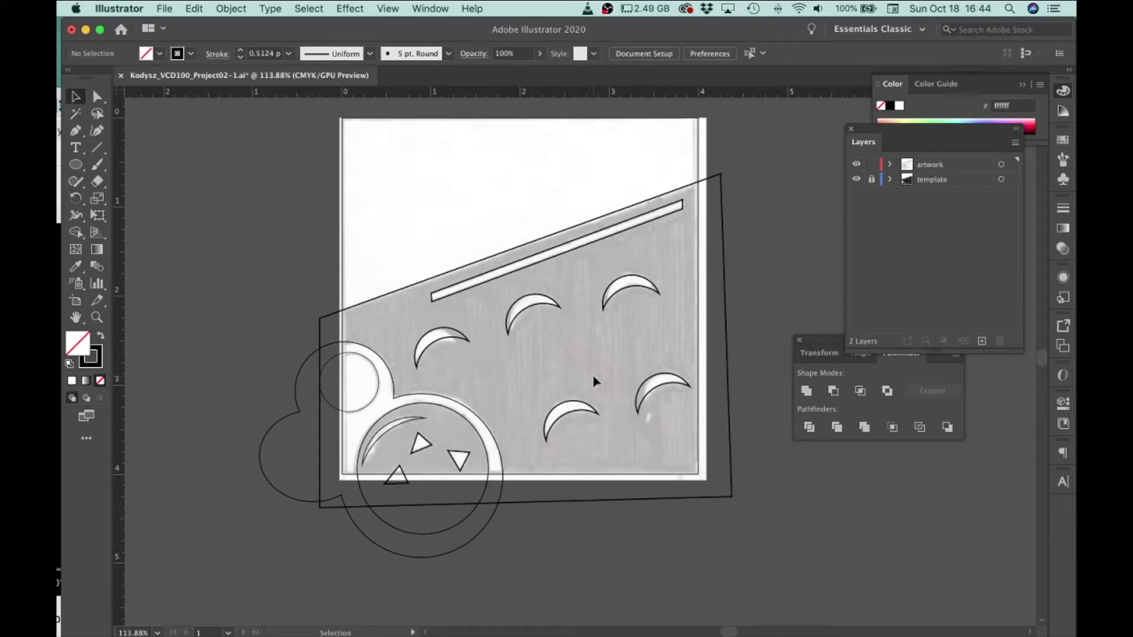
# - Give the five crescents, the slanted bar and the cloud-shaped outline a white fill and no stroke
pyautogui.scroll(3, 590, 405)
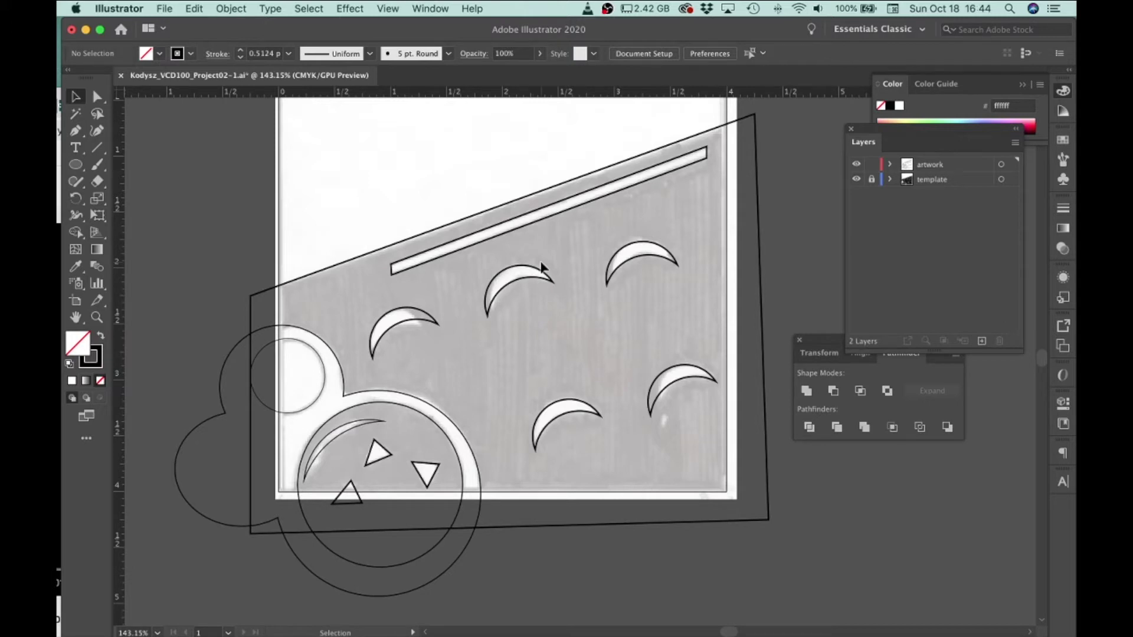
pyautogui.click(388, 334)
pyautogui.keyDown('shift'); pyautogui.click(506, 288); pyautogui.keyUp('shift')
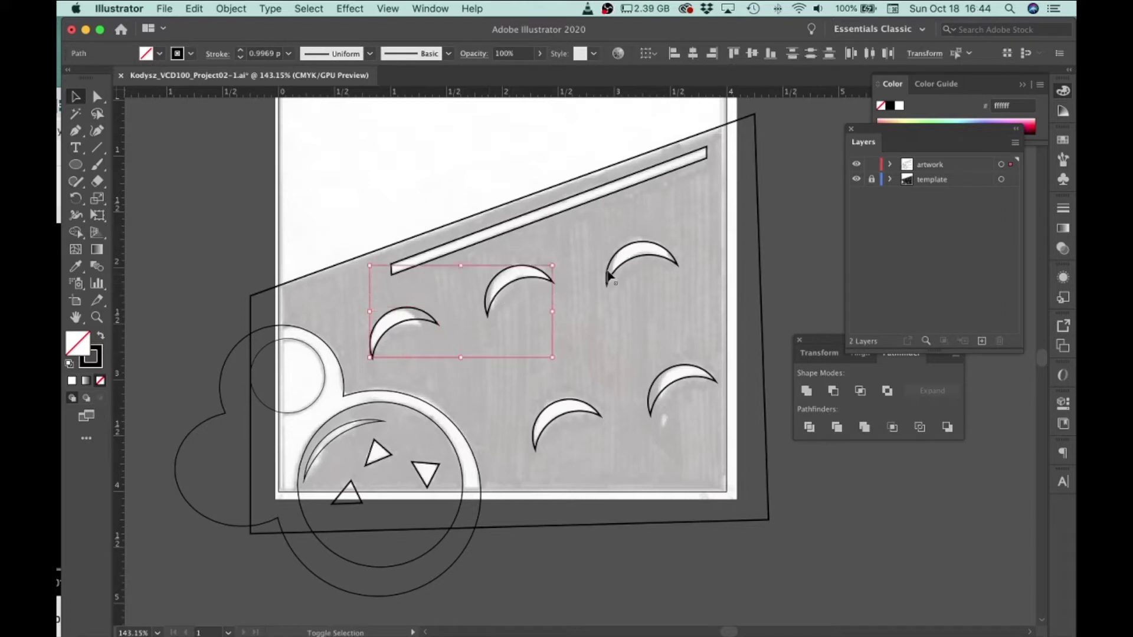
pyautogui.keyDown('shift'); pyautogui.click(630, 266); pyautogui.keyUp('shift')
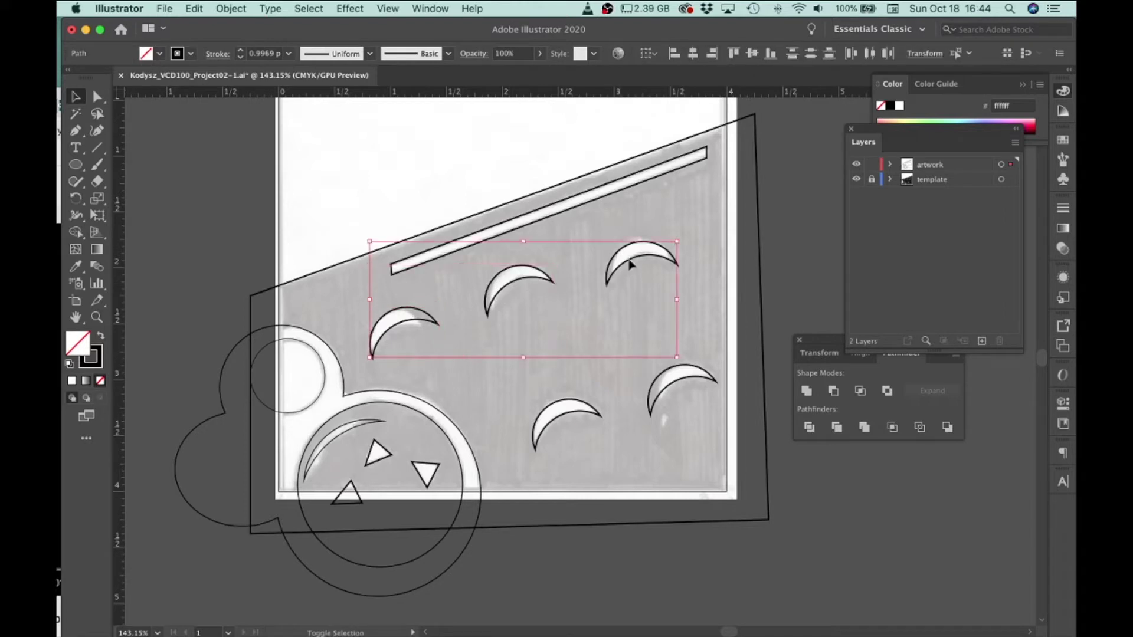
pyautogui.keyDown('shift'); pyautogui.click(693, 382); pyautogui.keyUp('shift')
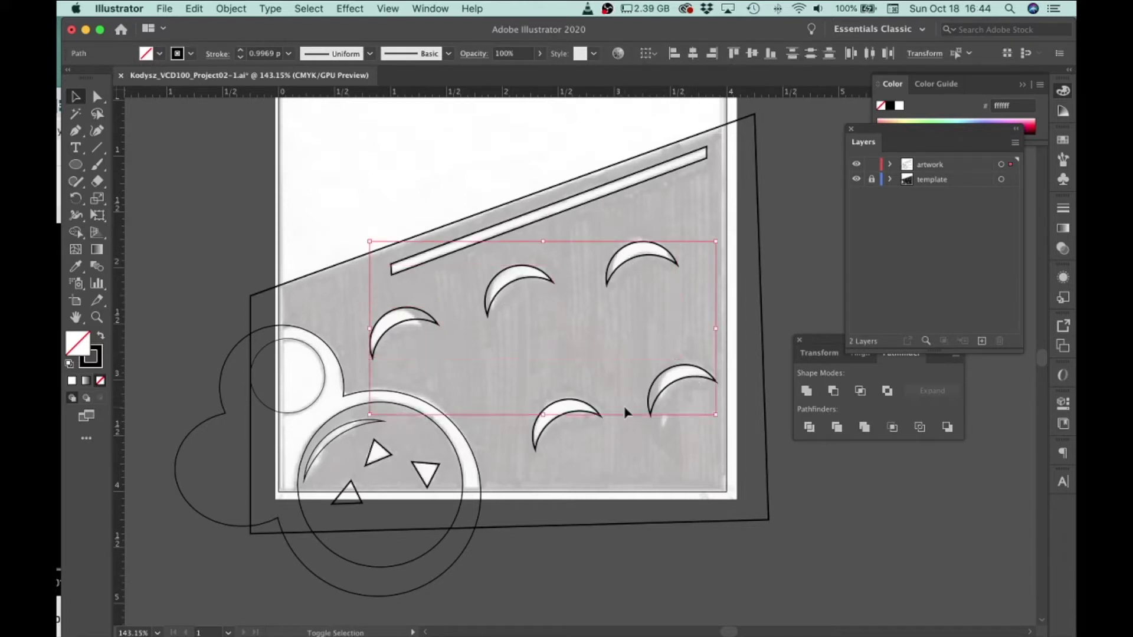
pyautogui.keyDown('shift'); pyautogui.click(543, 436); pyautogui.keyUp('shift')
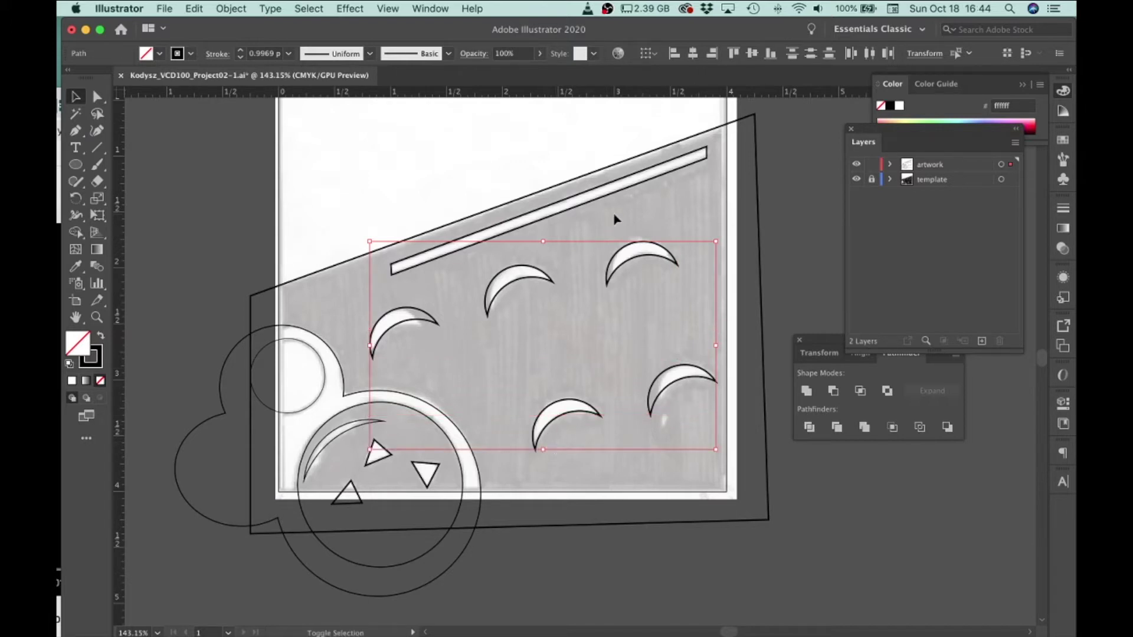
pyautogui.keyDown('shift'); pyautogui.click(612, 196); pyautogui.keyUp('shift')
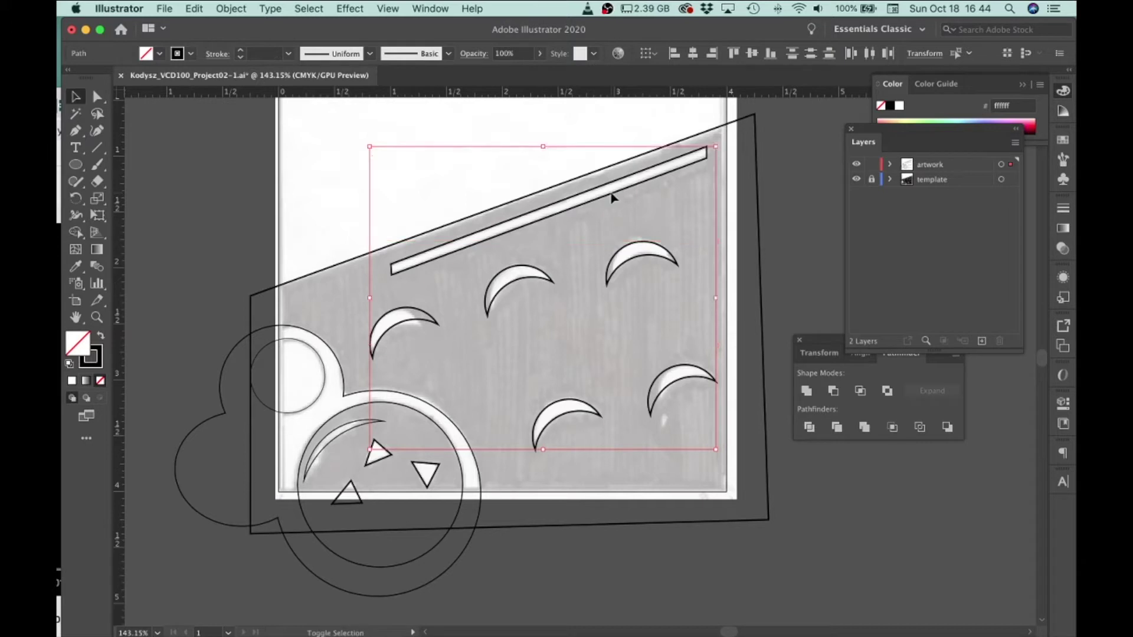
pyautogui.keyDown('shift'); pyautogui.click(354, 396); pyautogui.keyUp('shift')
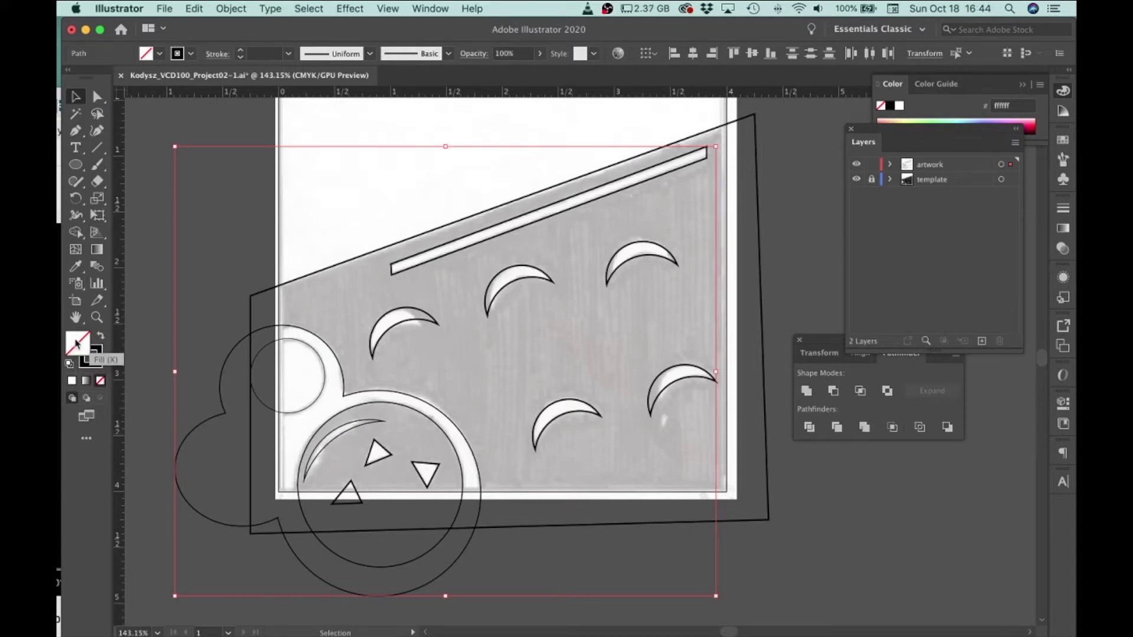
pyautogui.click(71, 382)
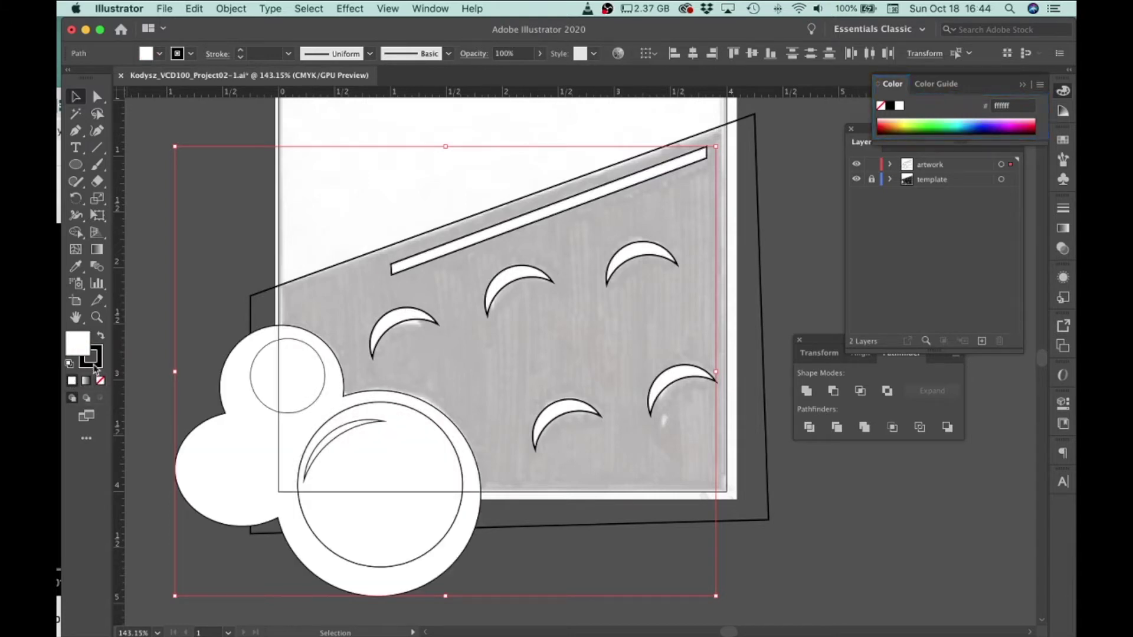
pyautogui.click(93, 364)
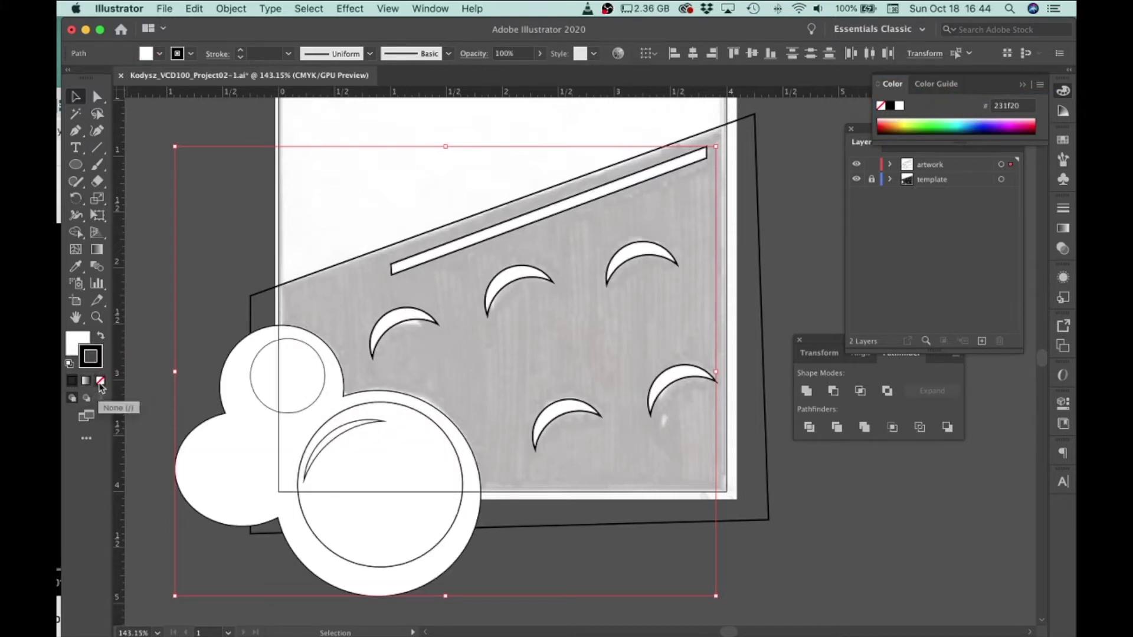
pyautogui.click(100, 382)
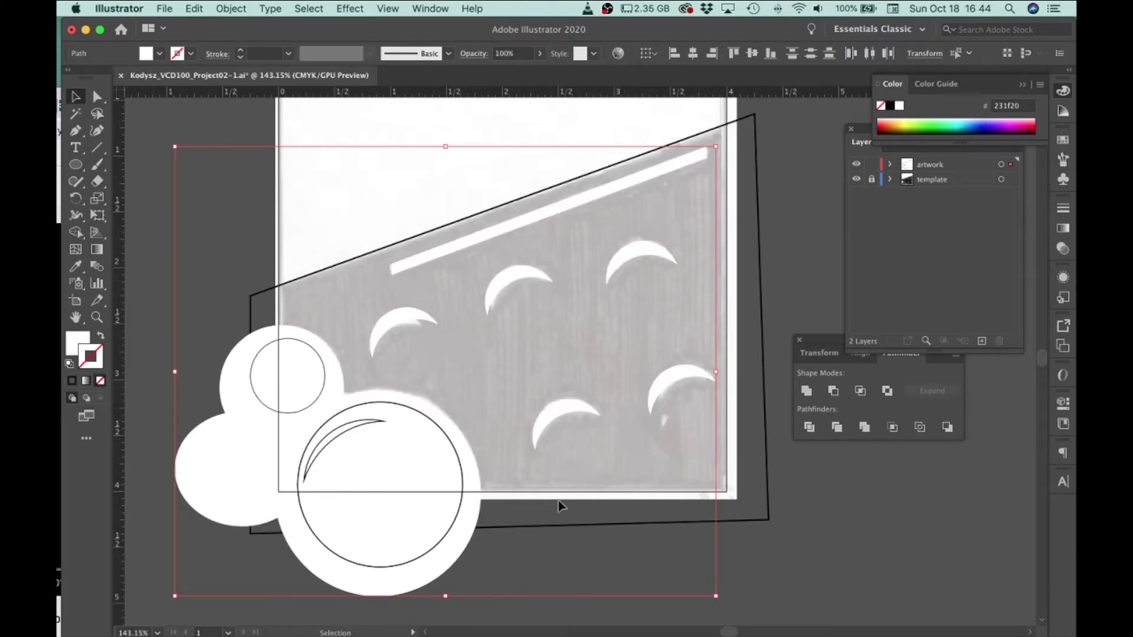
# - Swap the fill and stroke of the large slanted panel so it has a black fill and no stroke
pyautogui.click(746, 520)
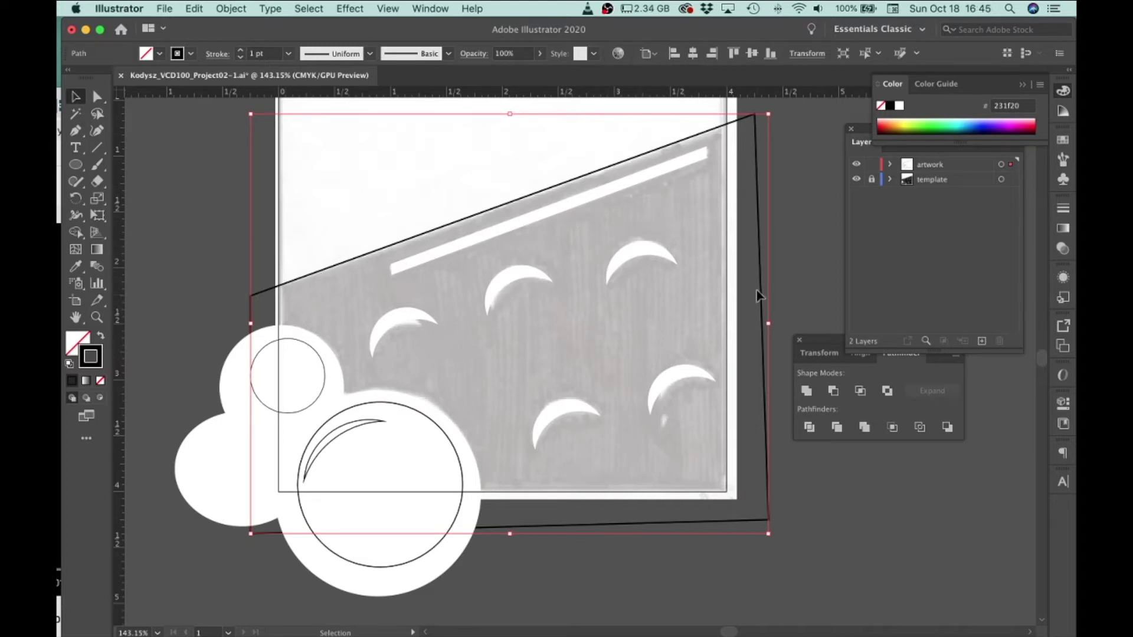
pyautogui.click(100, 337)
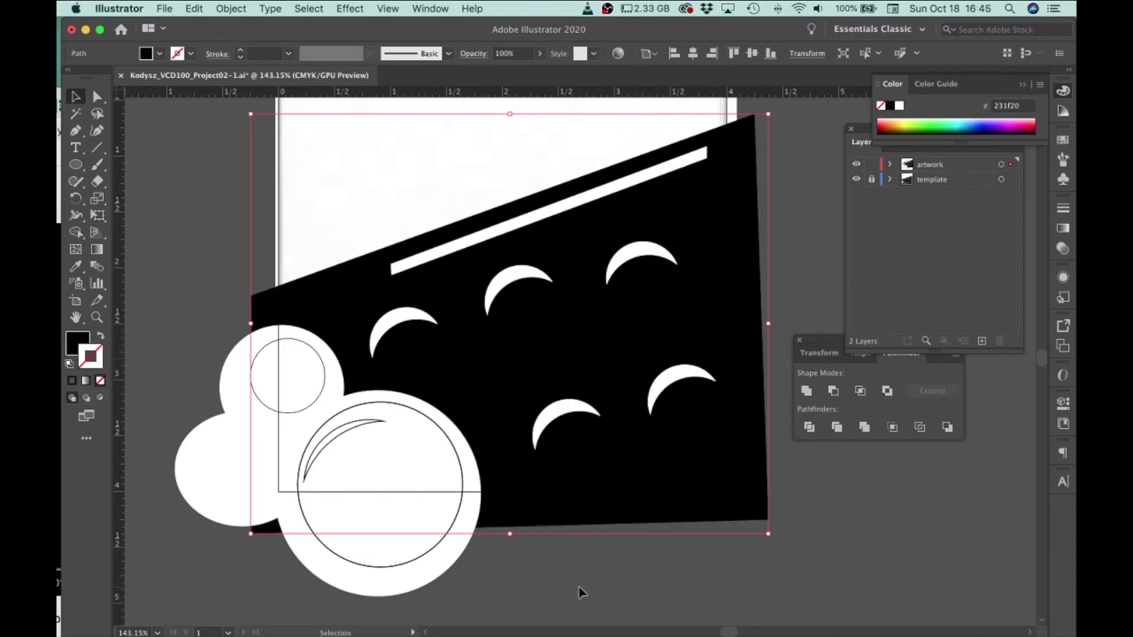
pyautogui.click(542, 592)
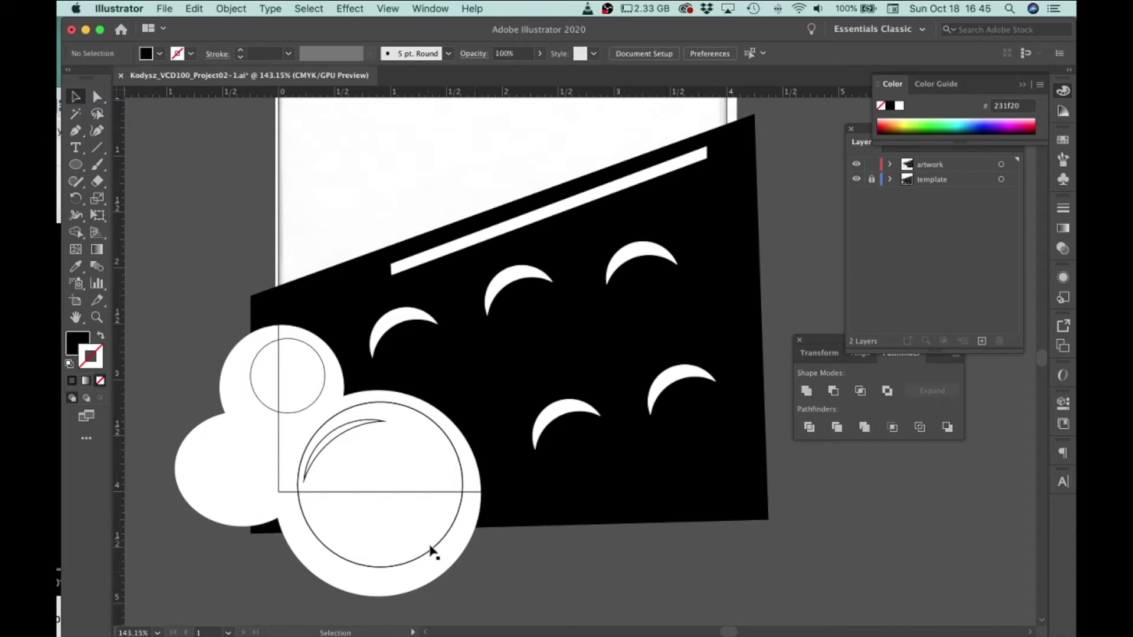
# - Give the thin crescent highlight inside the large circle a white fill and no stroke
pyautogui.click(352, 435)
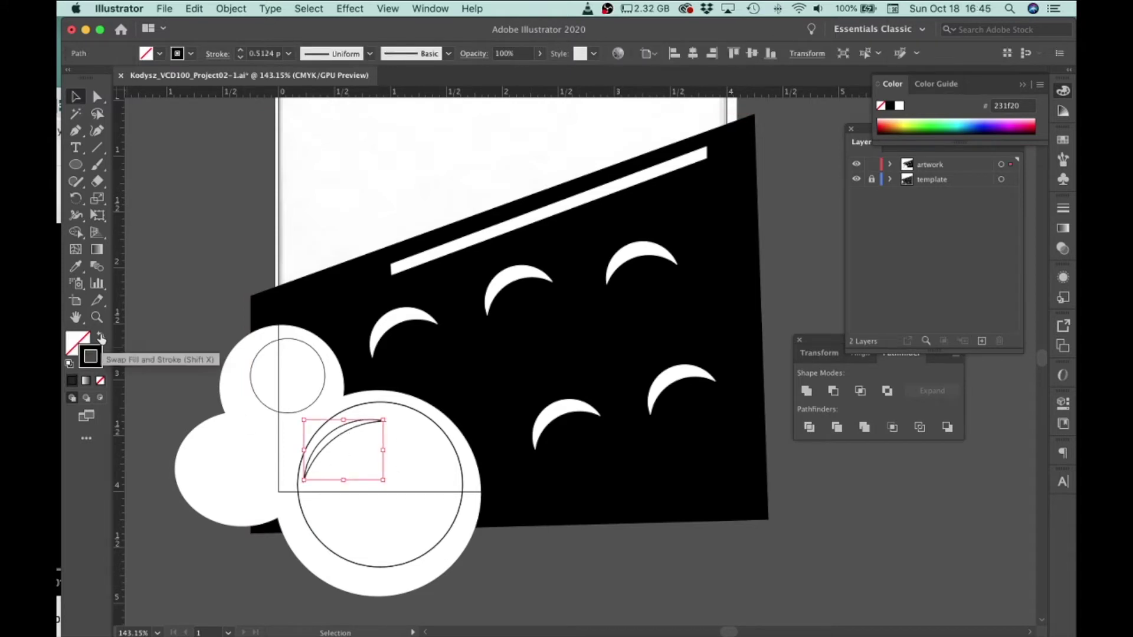
pyautogui.click(69, 363)
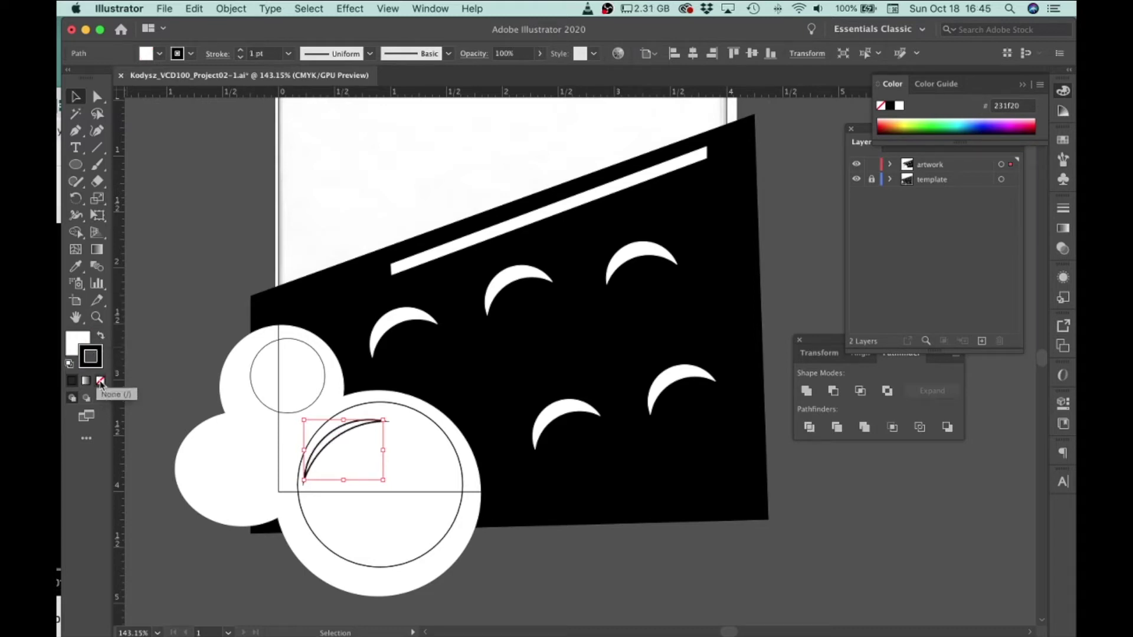
pyautogui.click(101, 382)
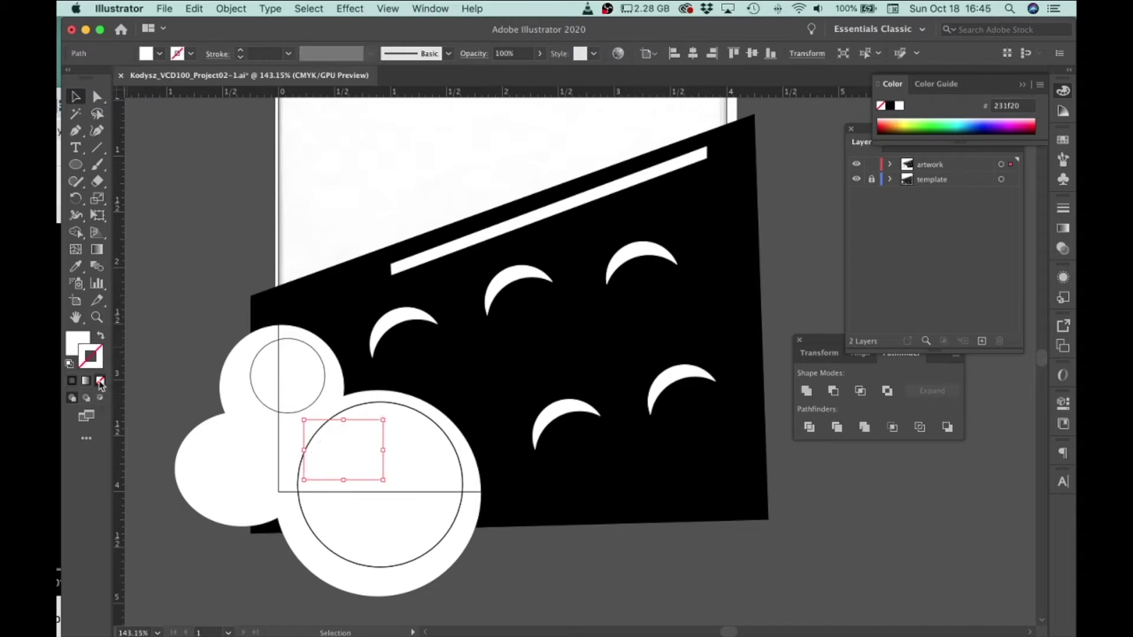
# - Give the large circle inside the cloud shape a black fill and no stroke
pyautogui.click(407, 410)
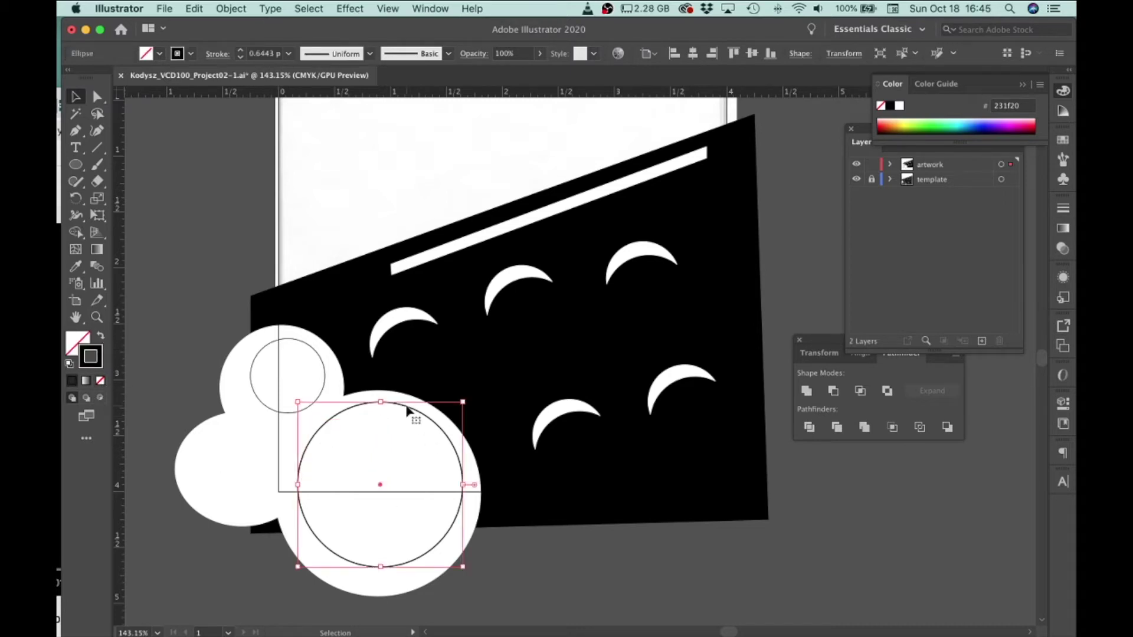
pyautogui.click(69, 364)
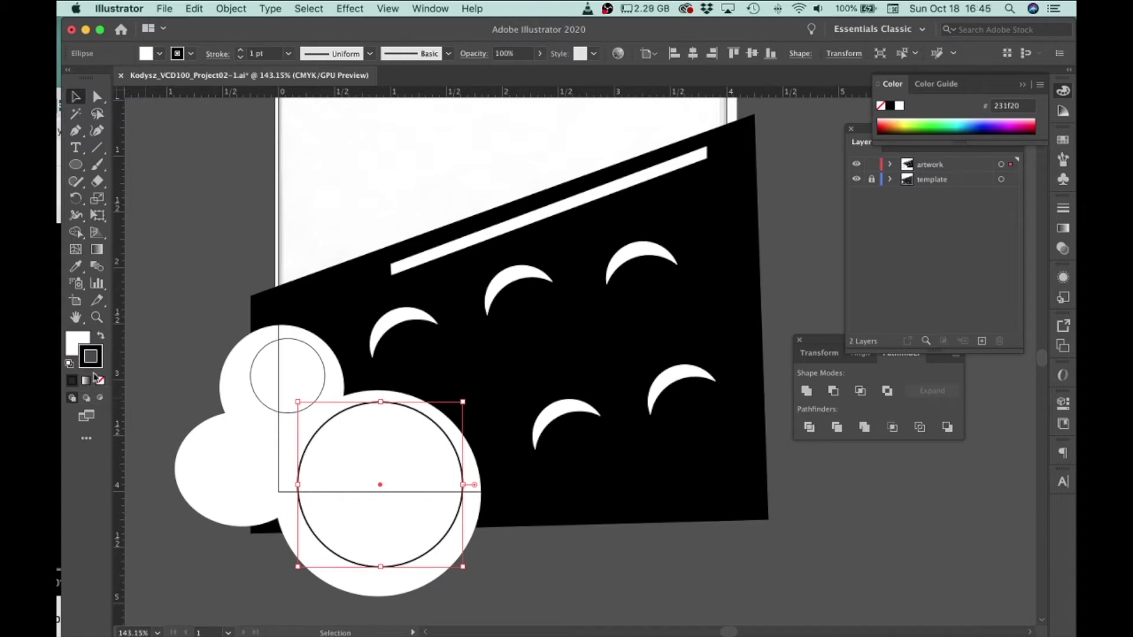
pyautogui.click(102, 337)
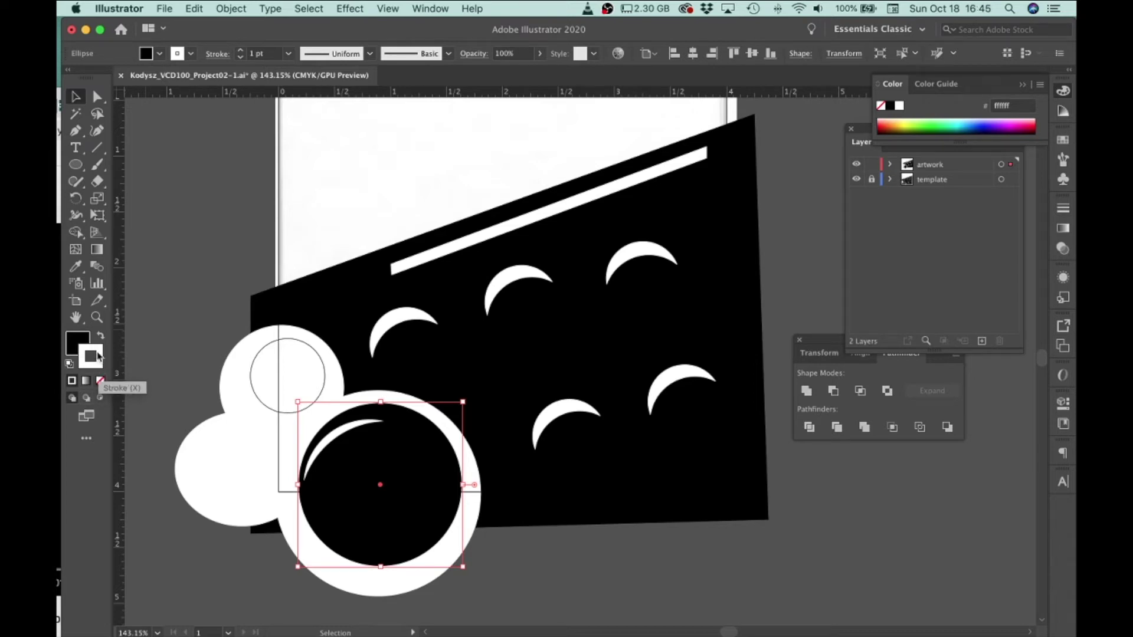
pyautogui.click(101, 385)
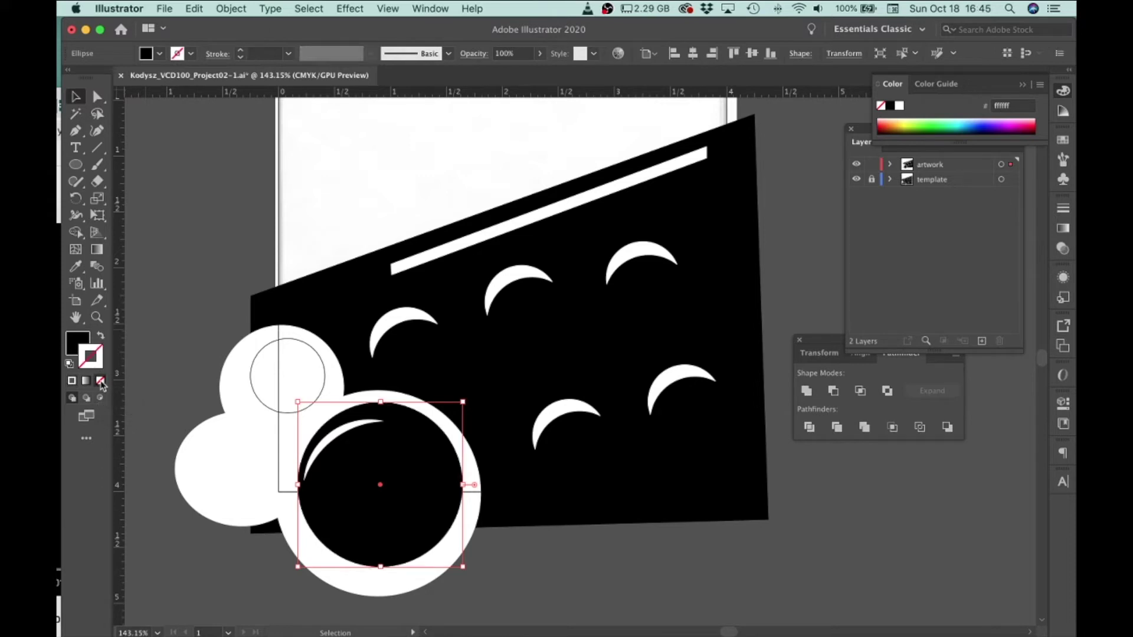
# - Nudge the crescent highlight in the large circle three steps up and three steps to the right
pyautogui.click(334, 433)
pyautogui.press('Up')
pyautogui.press('Up')
pyautogui.press('Up')
pyautogui.press('Right')
pyautogui.press('Right')
pyautogui.press('Right')
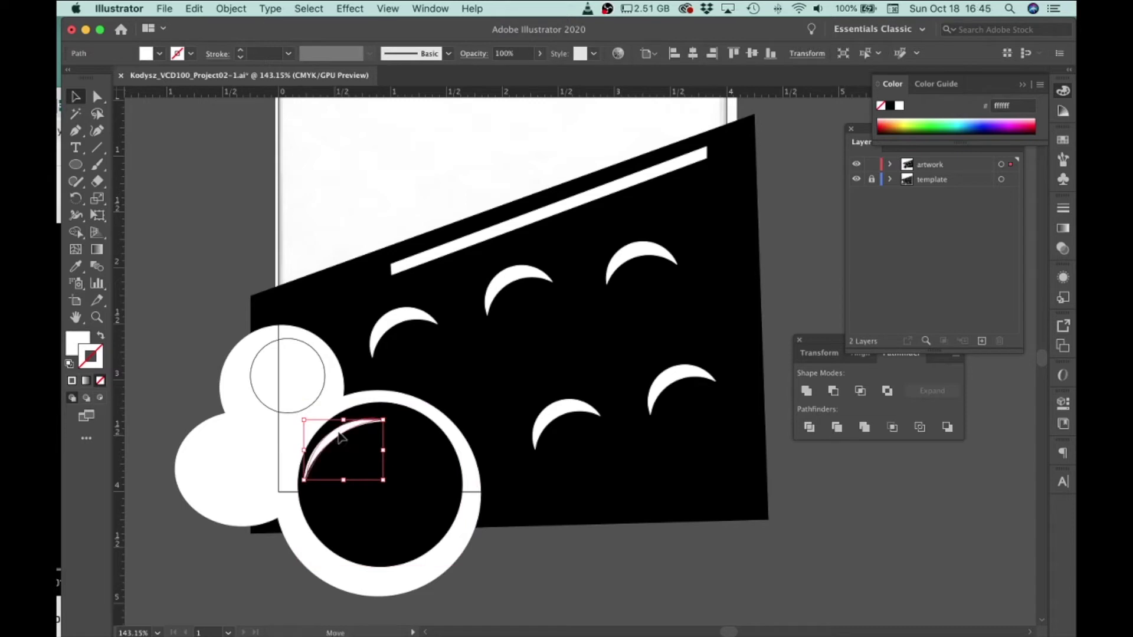
# - Send the large black circle, the white cloud shape and the black slanted panel to the back together
pyautogui.click(424, 462)
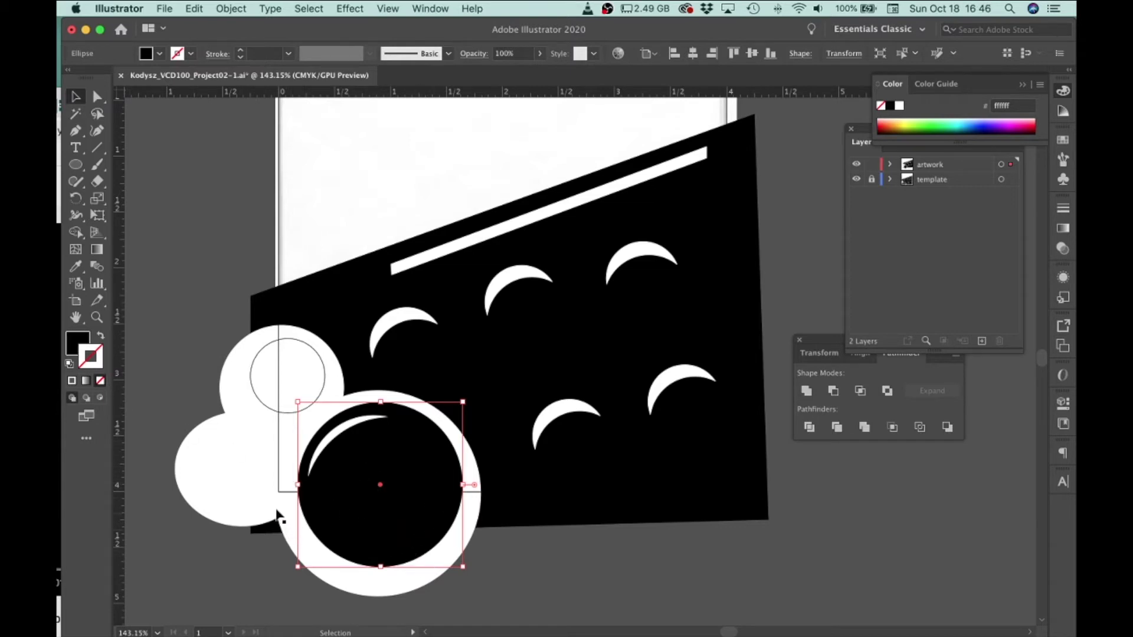
pyautogui.keyDown('shift'); pyautogui.click(252, 494); pyautogui.keyUp('shift')
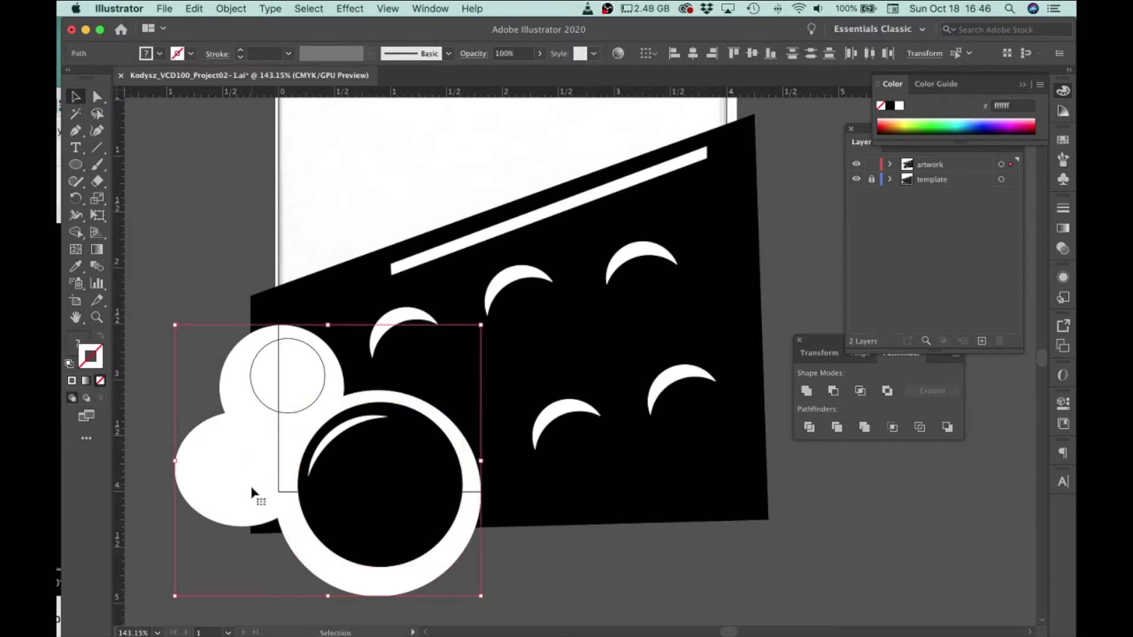
pyautogui.keyDown('shift'); pyautogui.click(264, 303); pyautogui.keyUp('shift')
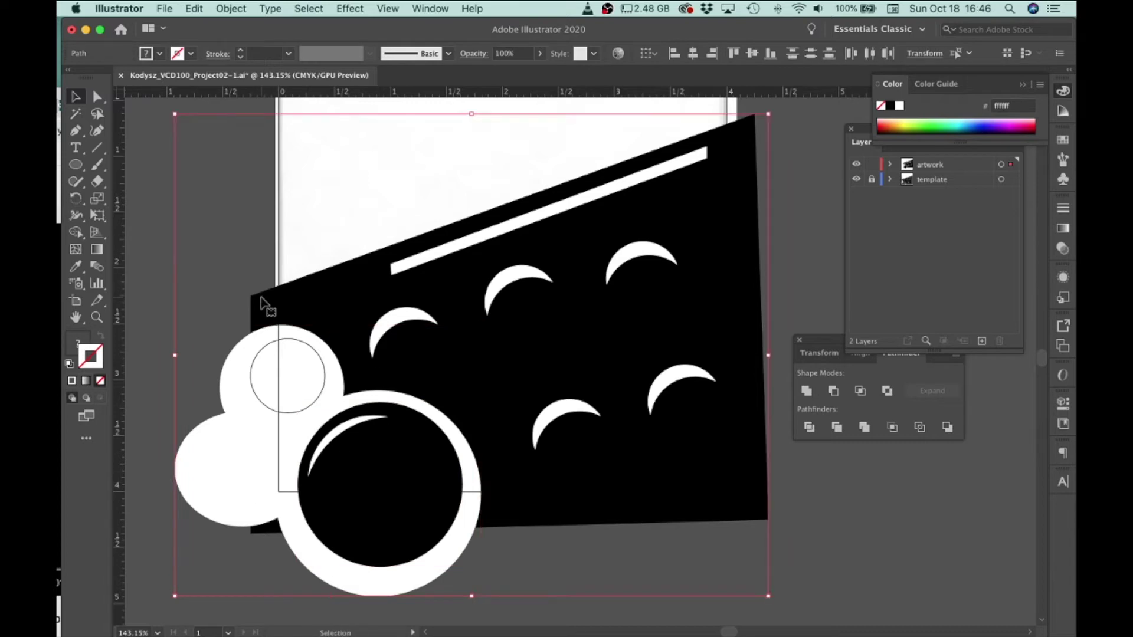
pyautogui.rightClick(262, 302)
pyautogui.moveTo(286, 517)
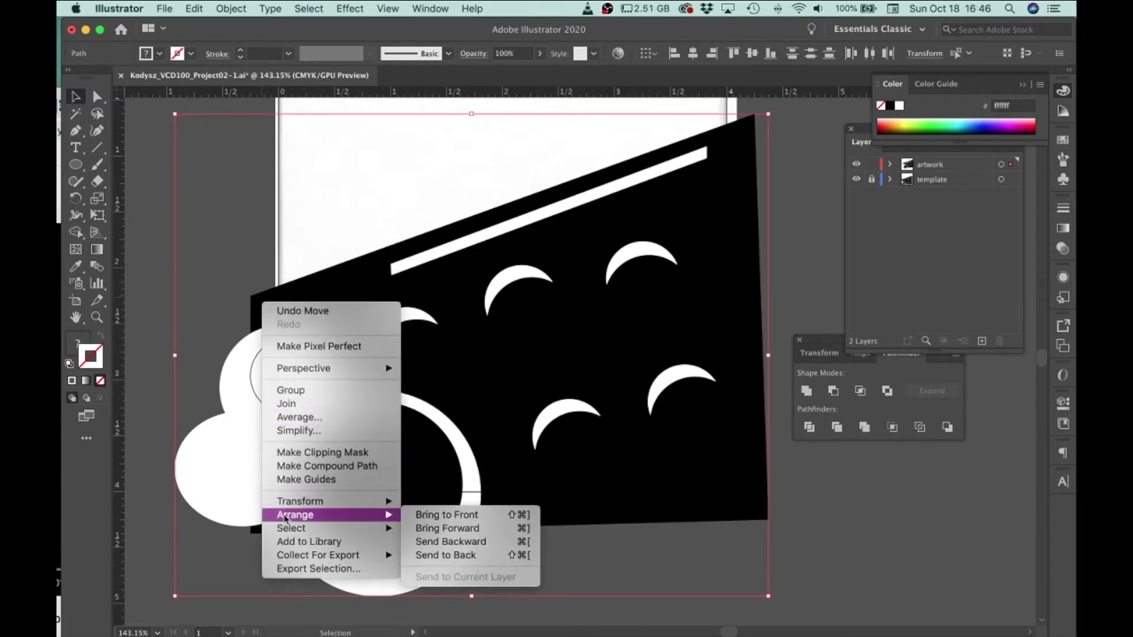
pyautogui.click(443, 555)
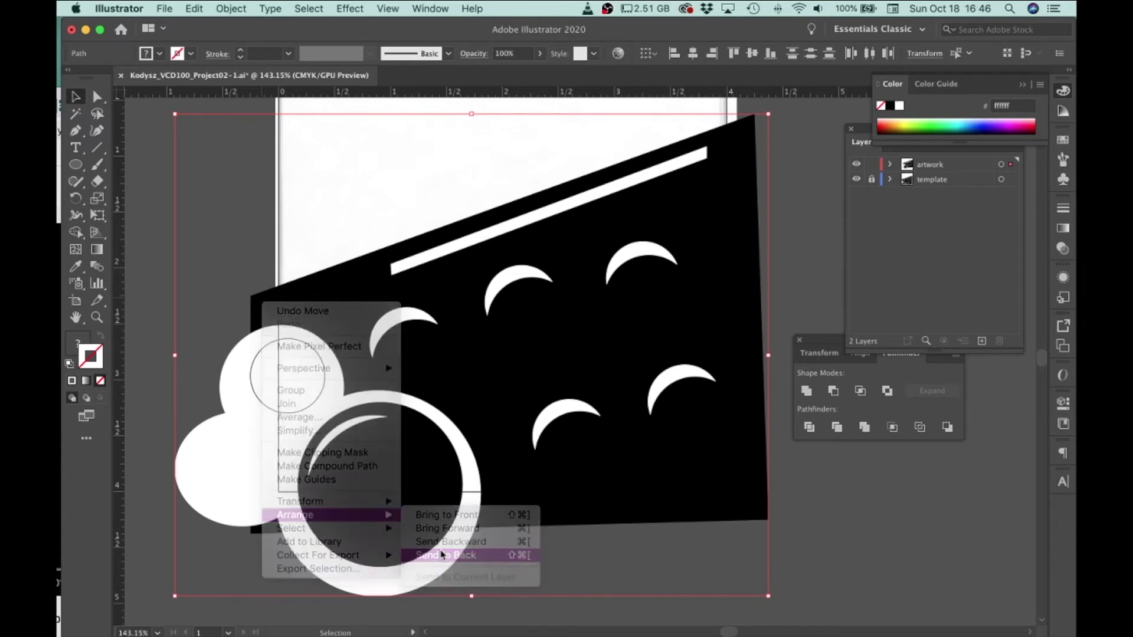
pyautogui.click(140, 290)
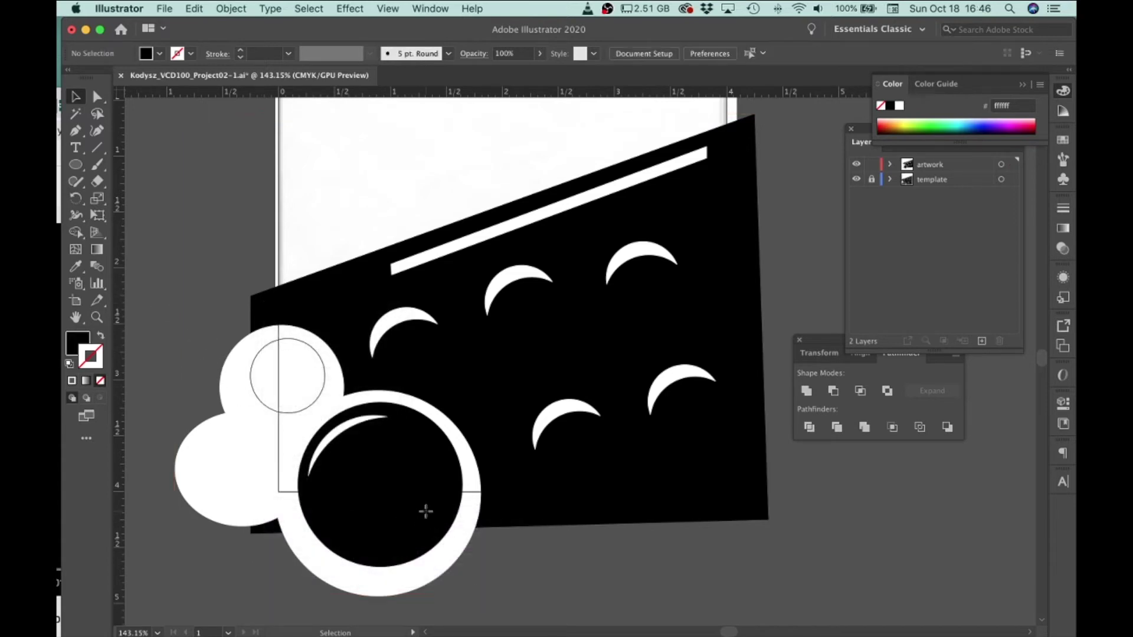
# - Swap the large circle's fill and stroke so it has only a black outline, exposing the triangles
pyautogui.click(425, 511)
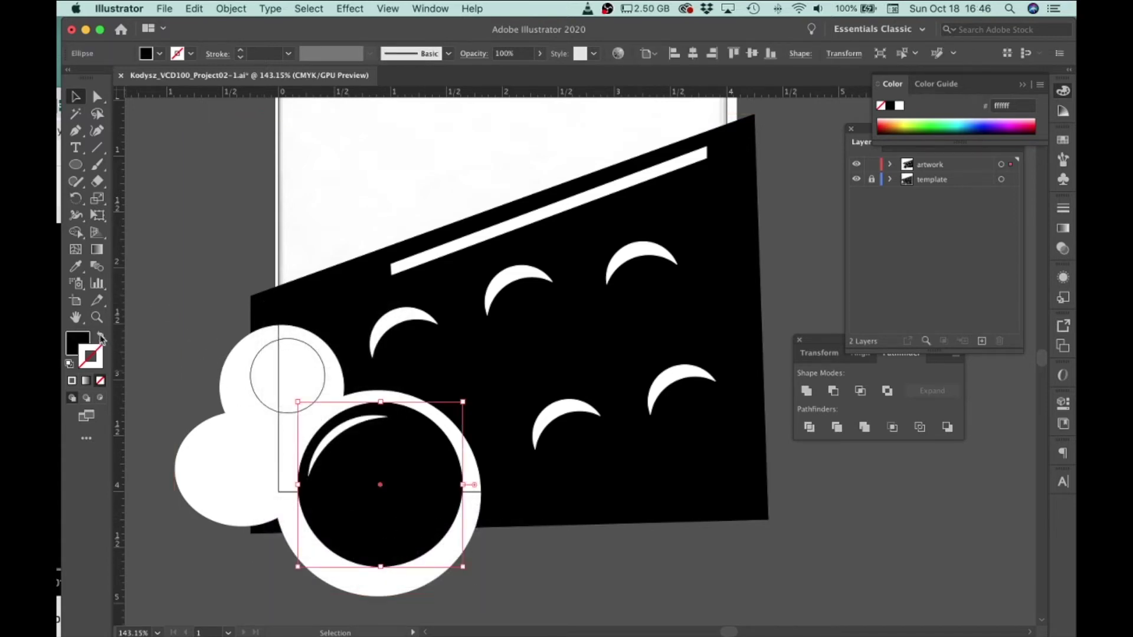
pyautogui.click(100, 337)
pyautogui.click(242, 529)
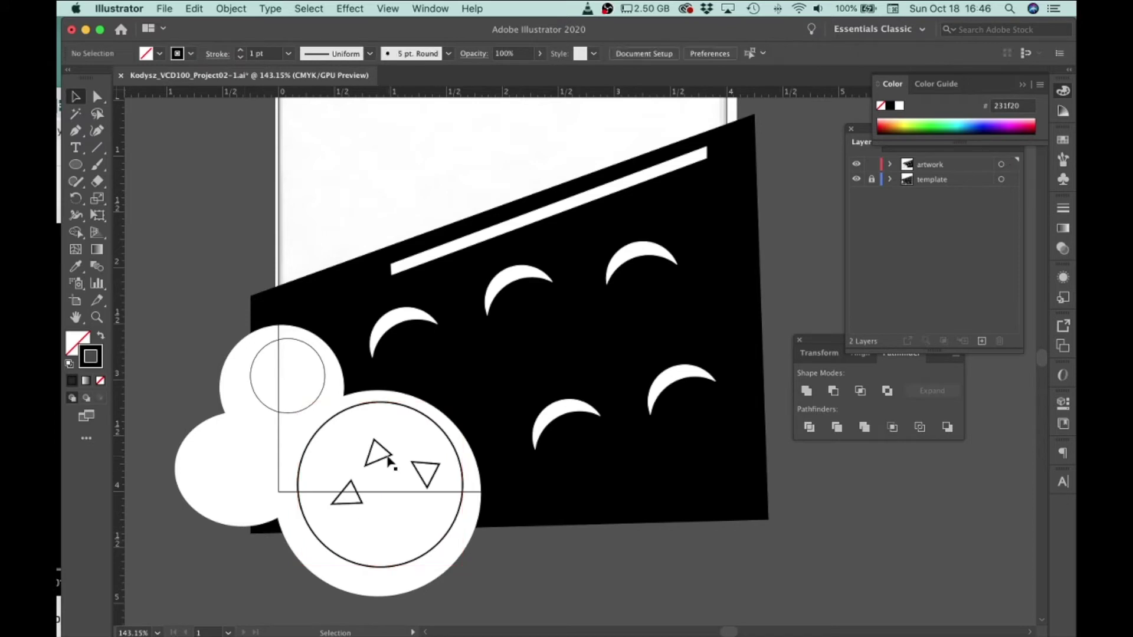
# - Give the three triangles inside the large circle a white fill and no stroke
pyautogui.click(389, 462)
pyautogui.keyDown('shift'); pyautogui.click(425, 473); pyautogui.keyUp('shift')
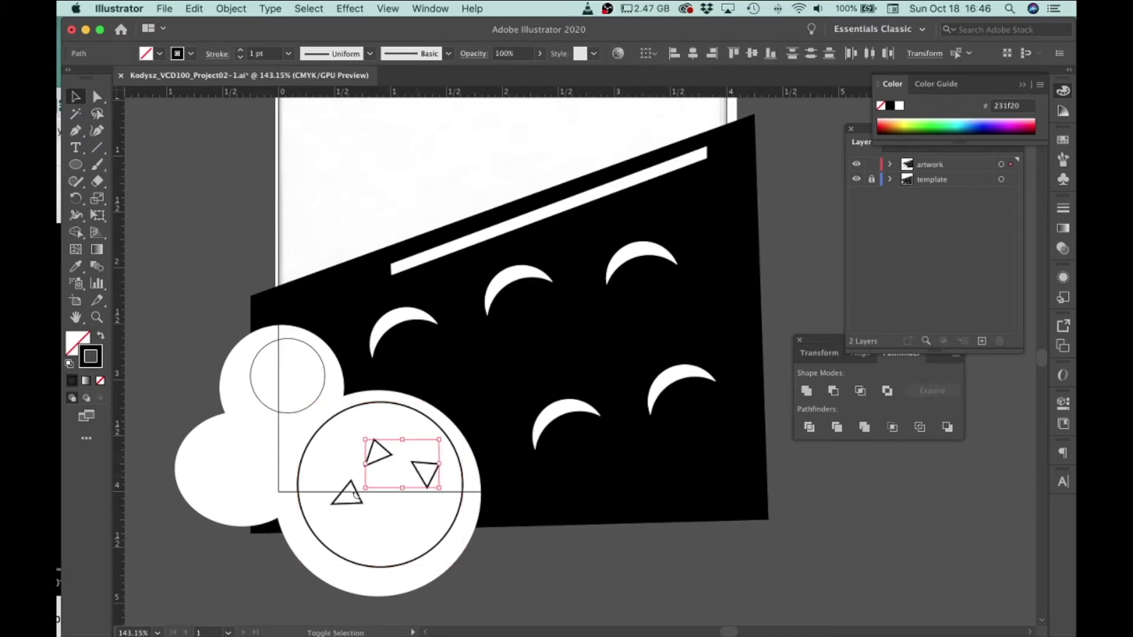
pyautogui.keyDown('shift'); pyautogui.click(348, 505); pyautogui.keyUp('shift')
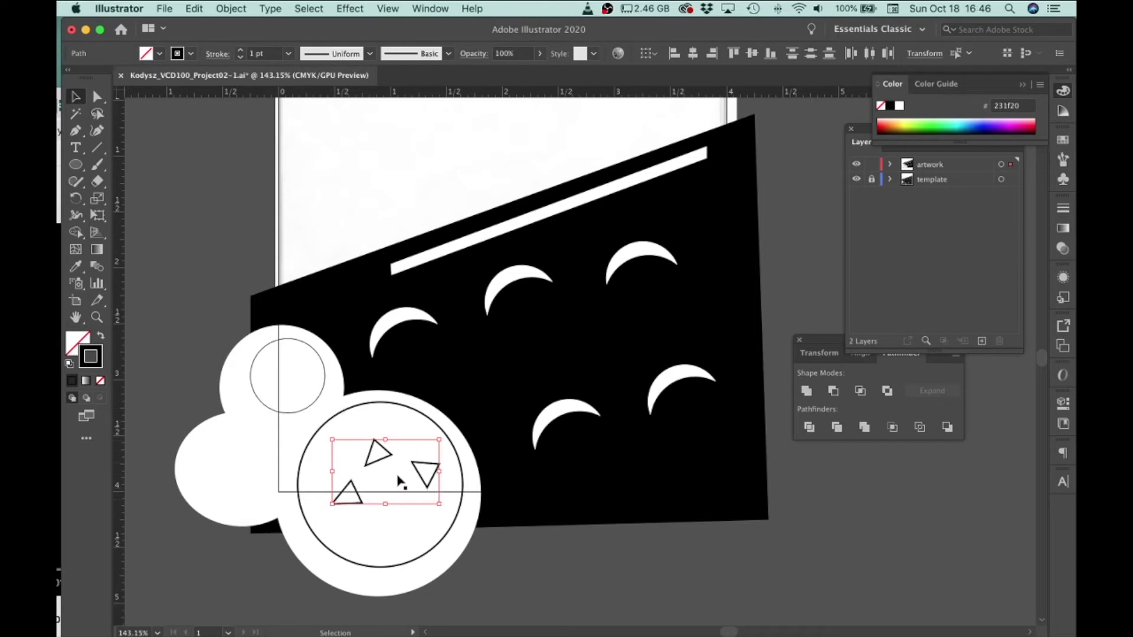
pyautogui.click(76, 354)
pyautogui.click(69, 364)
pyautogui.click(100, 382)
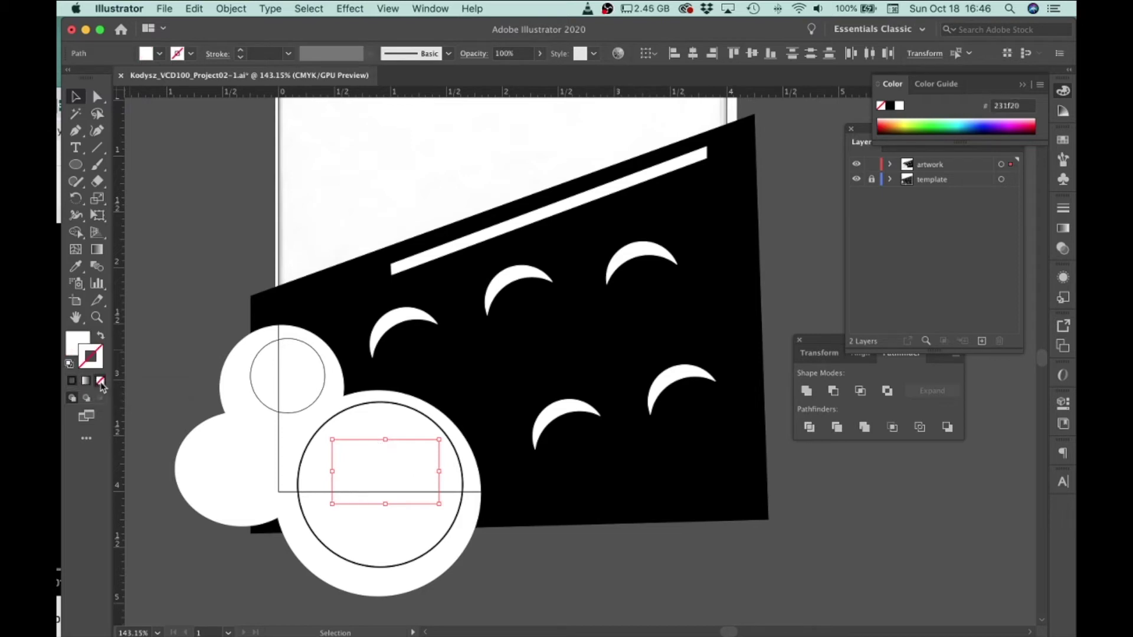
# - Swap the large circle's stroke and fill so it has a black fill and no stroke, then deselect it
pyautogui.click(335, 414)
pyautogui.click(100, 335)
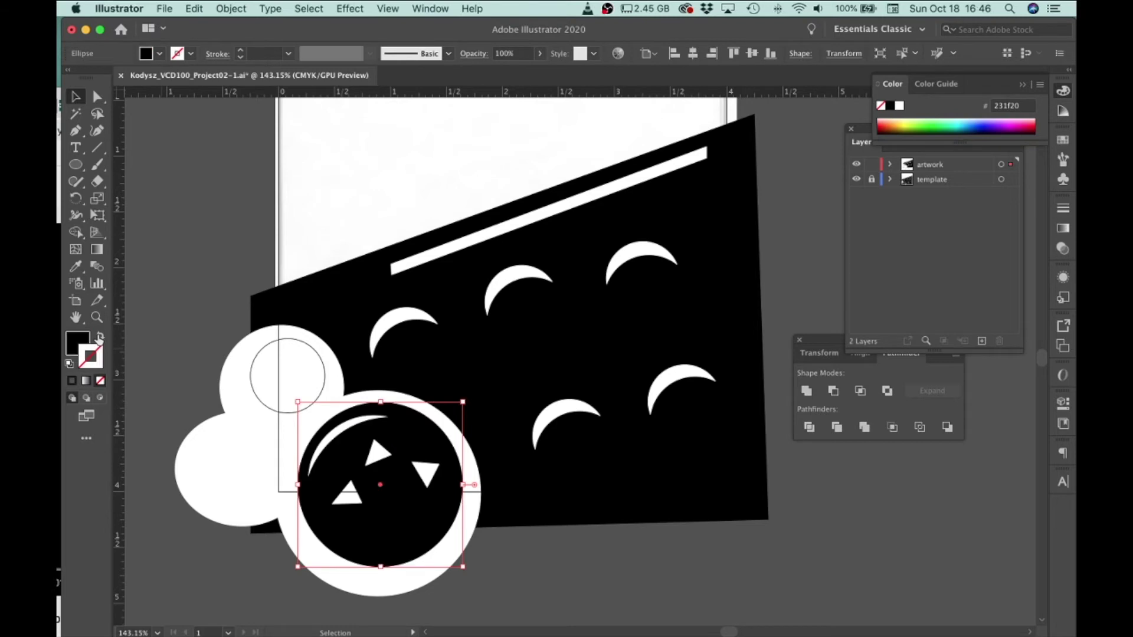
pyautogui.click(543, 584)
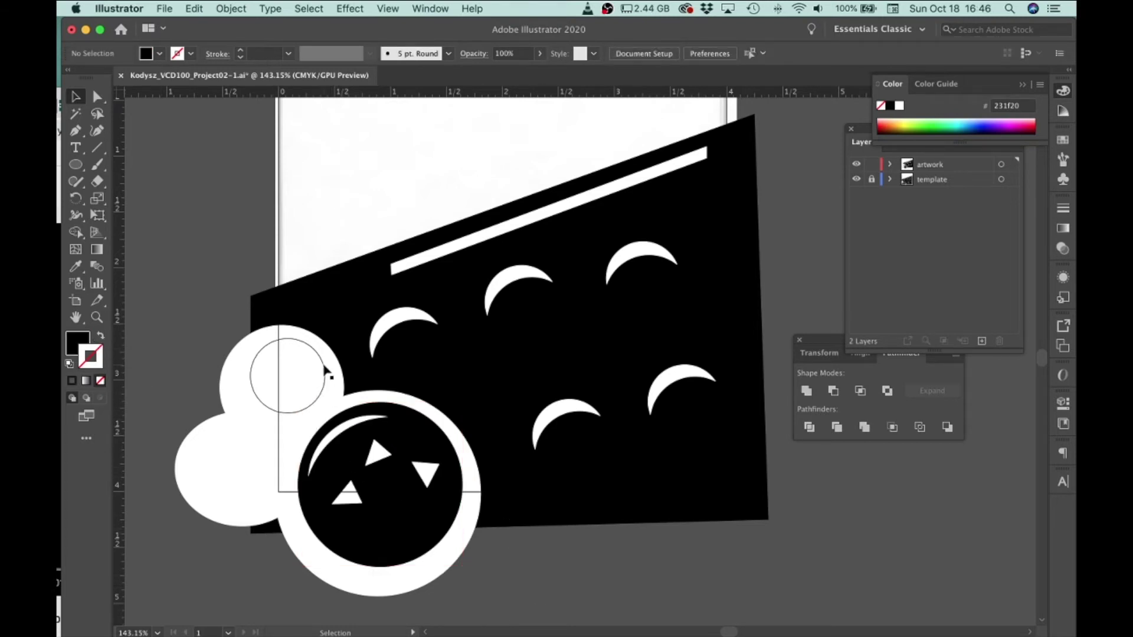
# - Set the stroke weight of the small circle inside the white cloud shape to 2 pt and deselect it
pyautogui.click(317, 403)
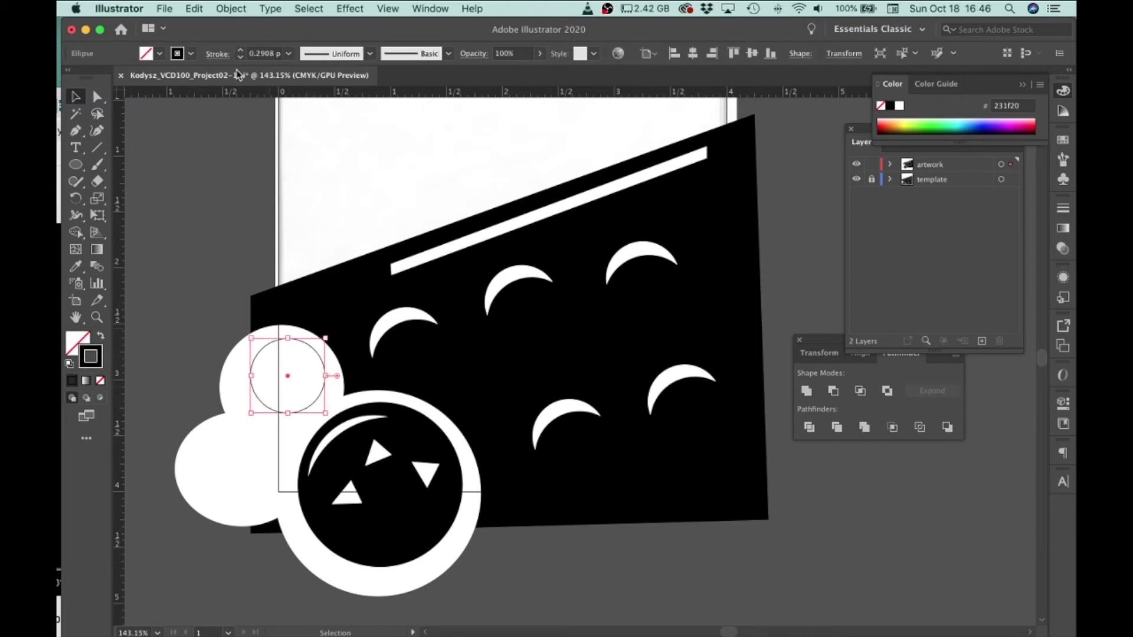
pyautogui.click(289, 53)
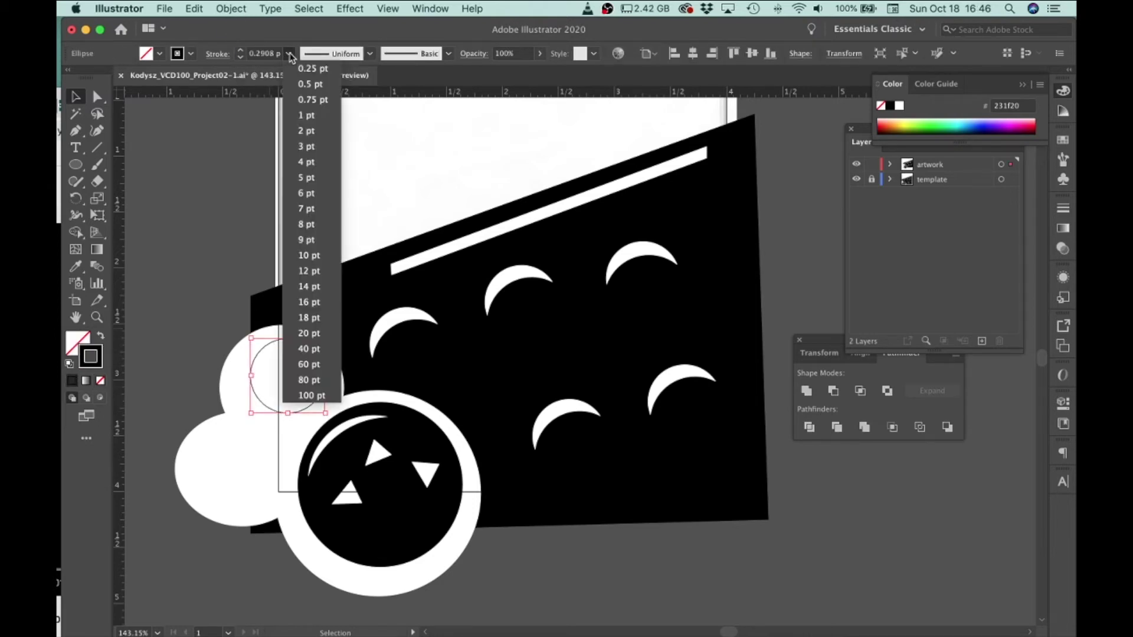
pyautogui.click(303, 134)
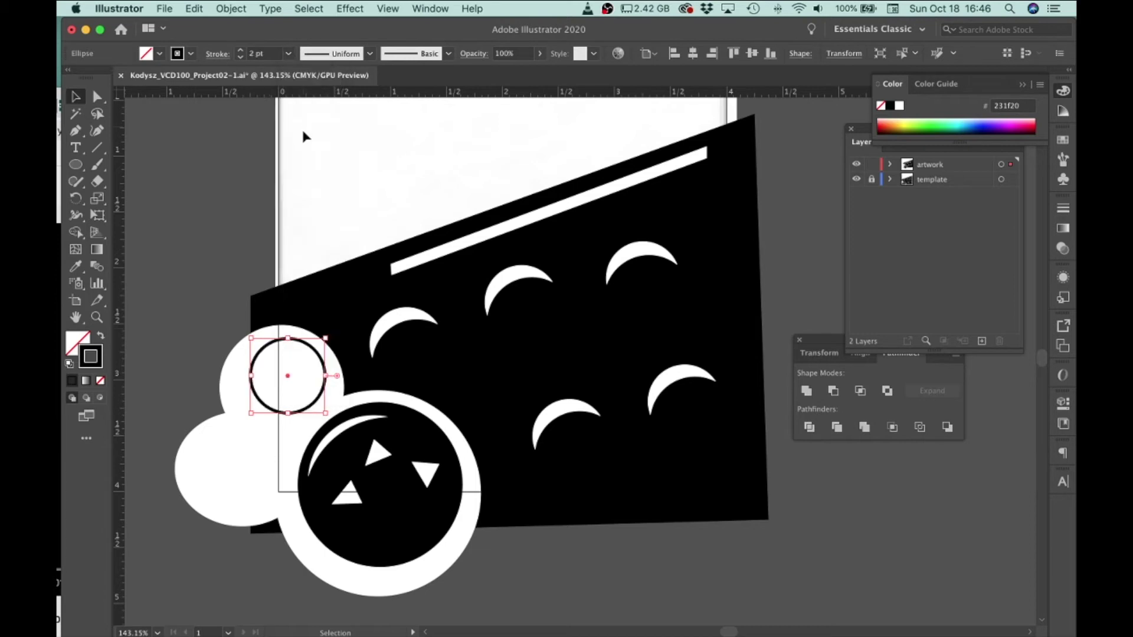
pyautogui.click(649, 567)
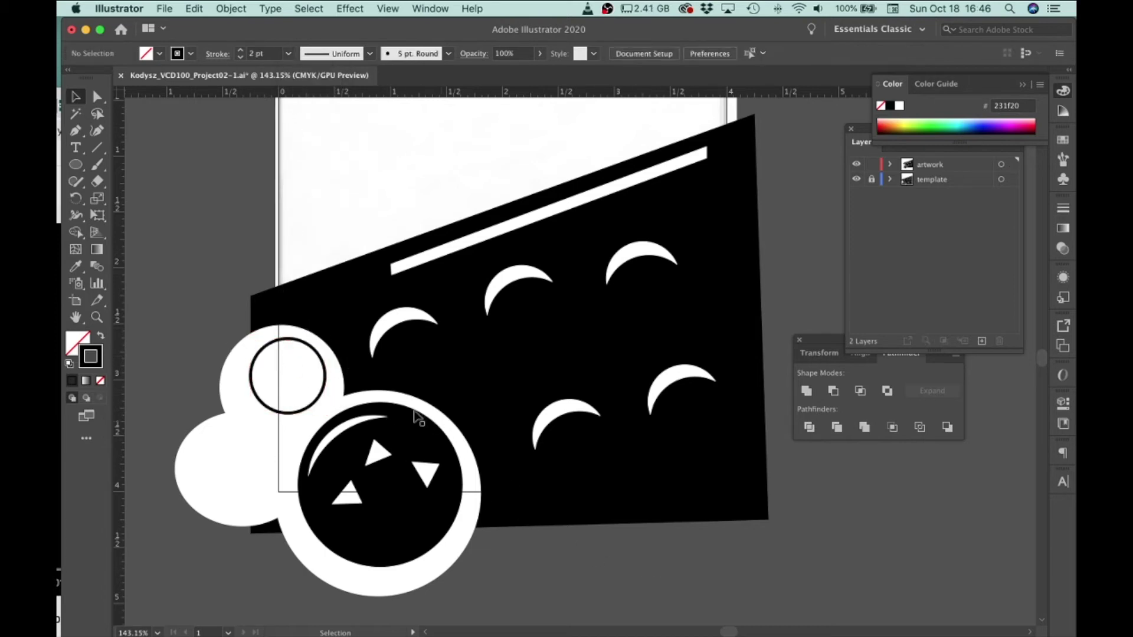
# - Turn on snapping to the grid
pyautogui.scroll(-2, 454, 366)
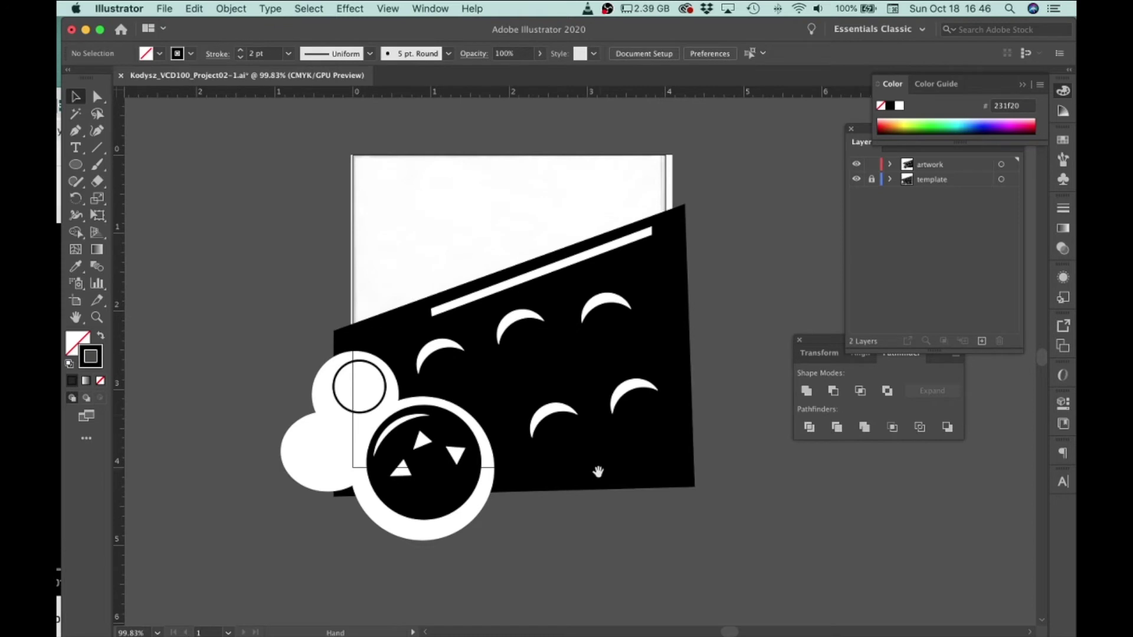
pyautogui.moveTo(600, 469); pyautogui.dragTo(567, 480)
pyautogui.scroll(1, 555, 365)
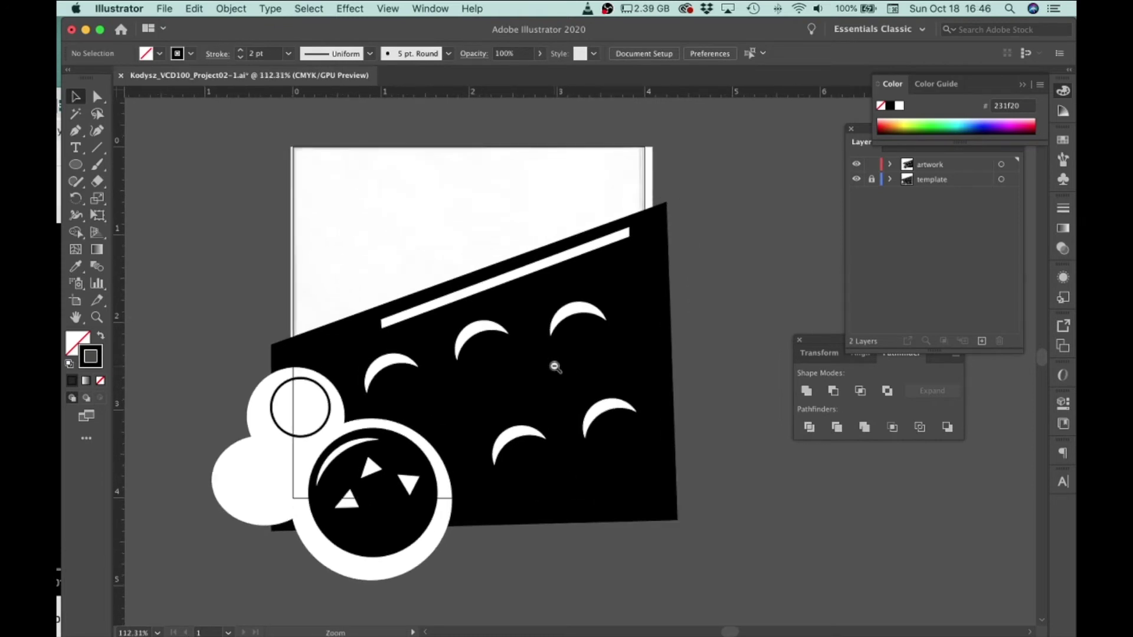
pyautogui.scroll(-1, 554, 367)
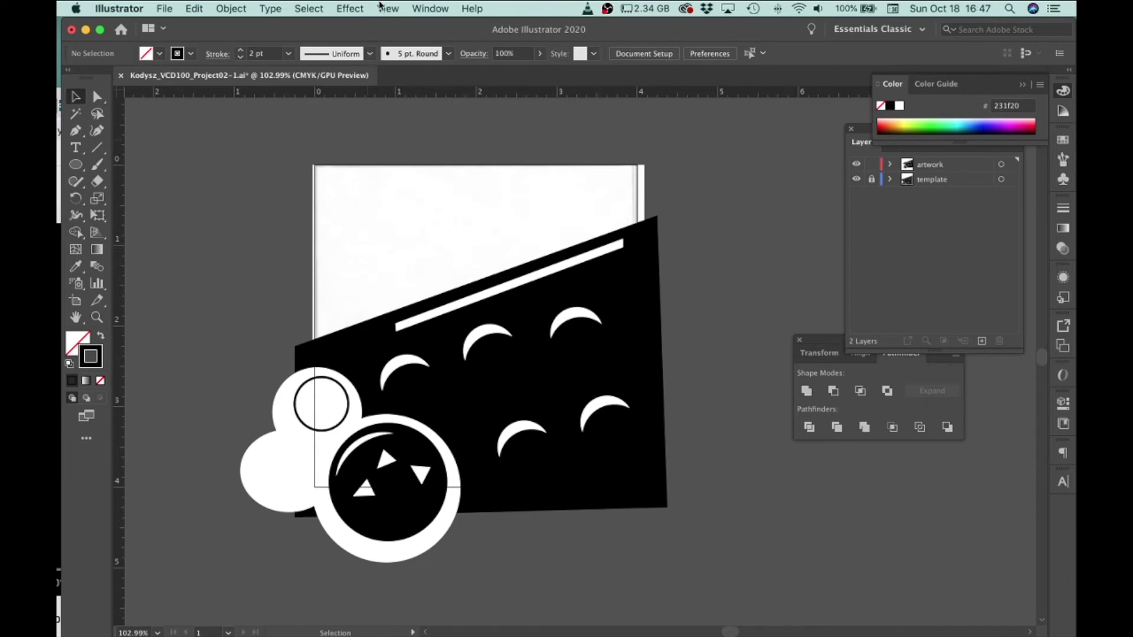
pyautogui.click(398, 10)
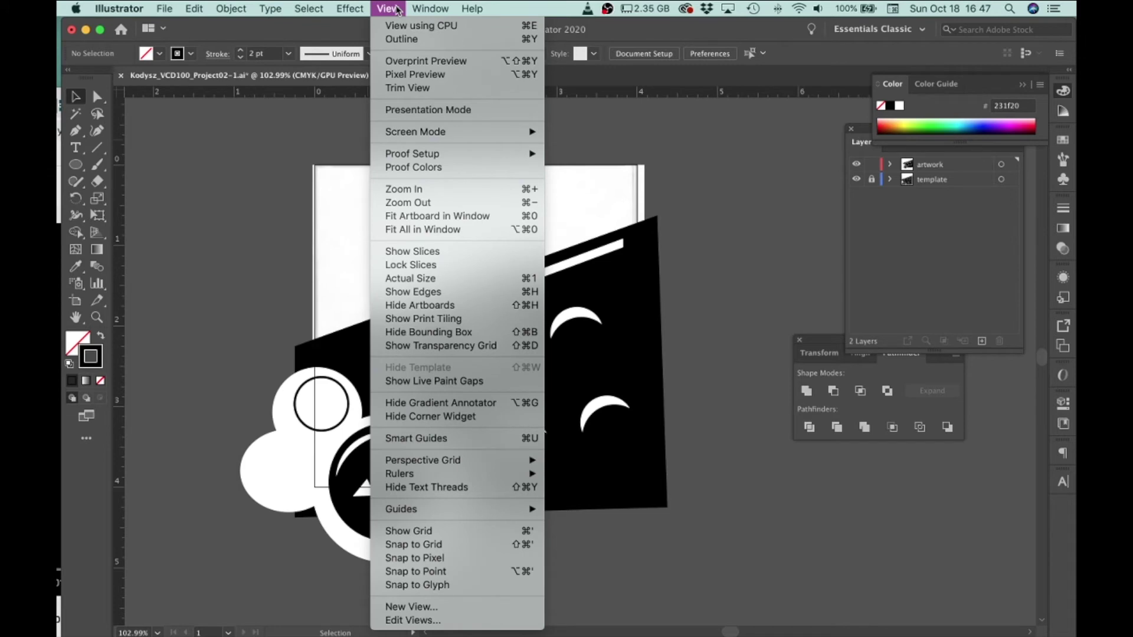
pyautogui.click(409, 546)
# - Close the Color and Pathfinder panels and draw an unfilled rectangle of about 4 by 4 in exactly over the artboard
pyautogui.click(75, 168)
pyautogui.moveTo(75, 170); pyautogui.dragTo(118, 164)
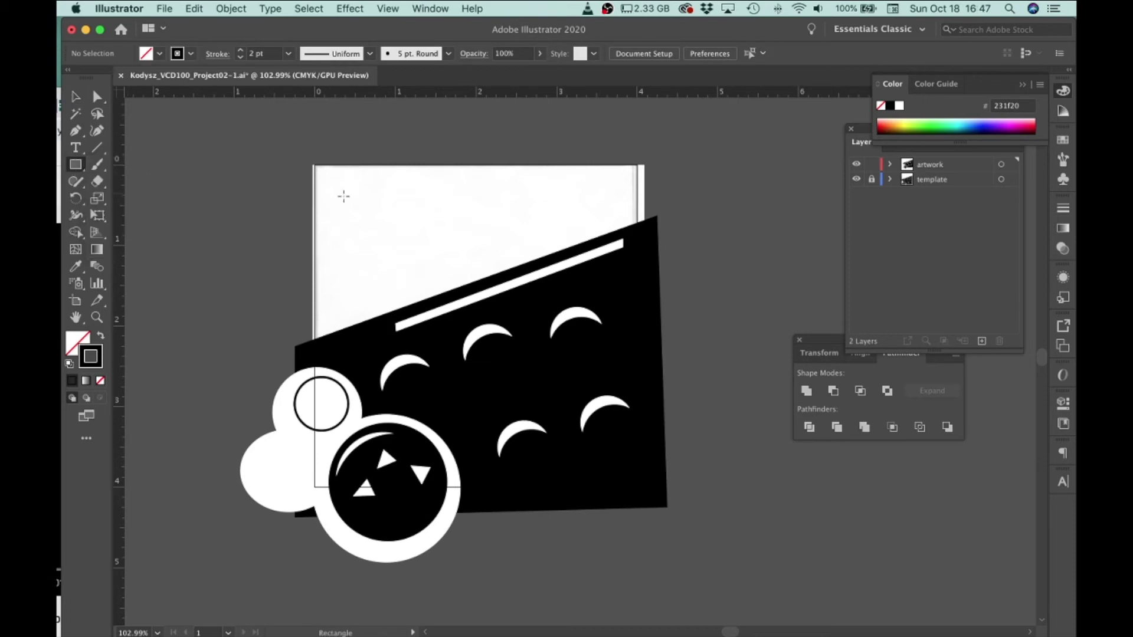
pyautogui.press('super+space')
pyautogui.click(381, 195)
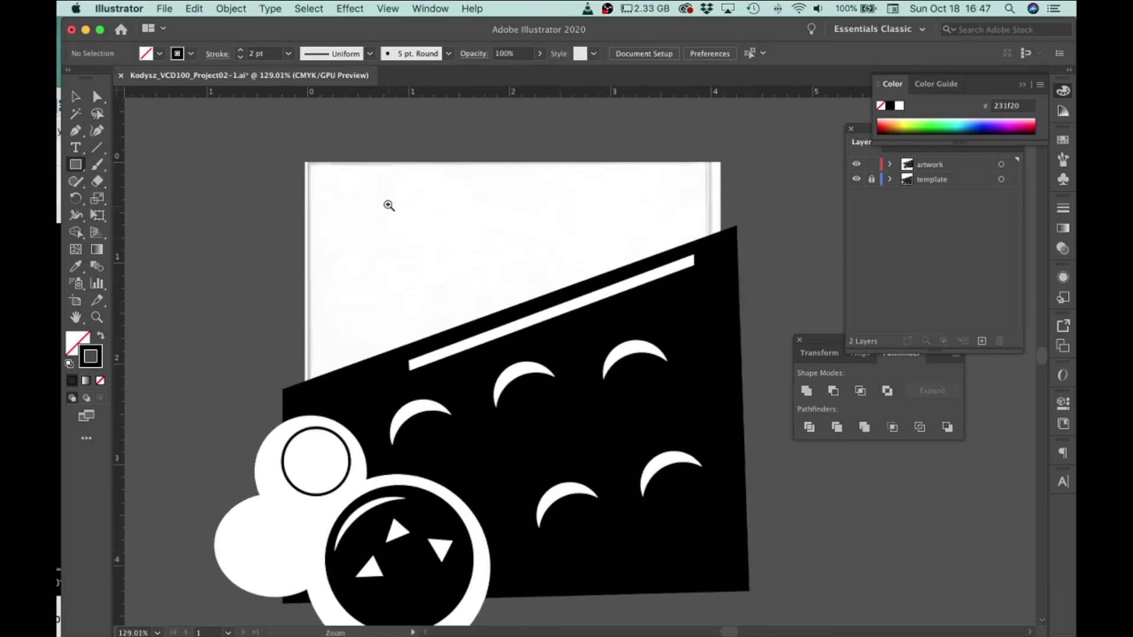
pyautogui.click(1062, 92)
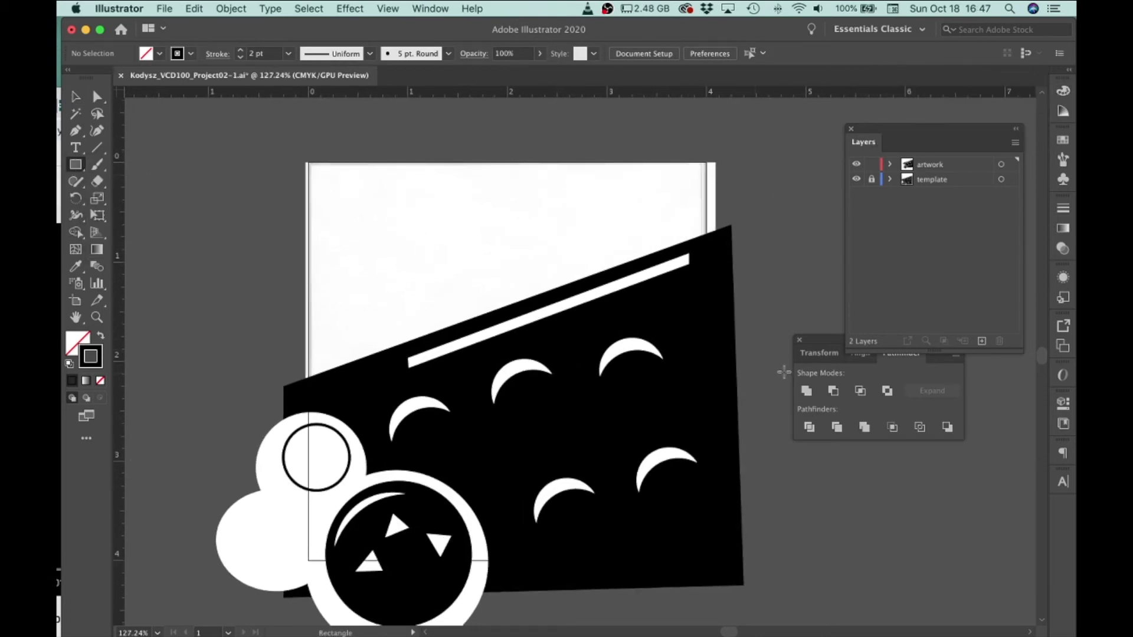
pyautogui.click(800, 340)
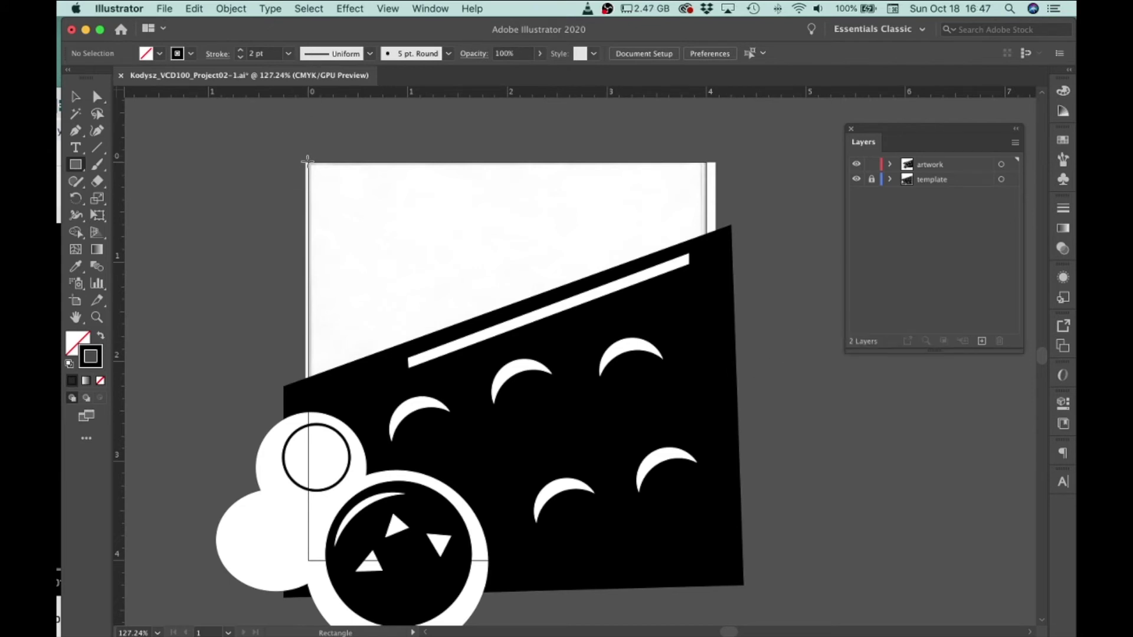
pyautogui.moveTo(308, 161)
pyautogui.mouseDown()
pyautogui.moveTo(392, 260)
pyautogui.moveTo(485, 331)
pyautogui.moveTo(628, 484)
pyautogui.moveTo(667, 556)
pyautogui.moveTo(705, 575)
pyautogui.moveTo(703, 558)
pyautogui.moveTo(703, 588)
pyautogui.moveTo(706, 547)
pyautogui.moveTo(706, 556)
pyautogui.mouseUp()
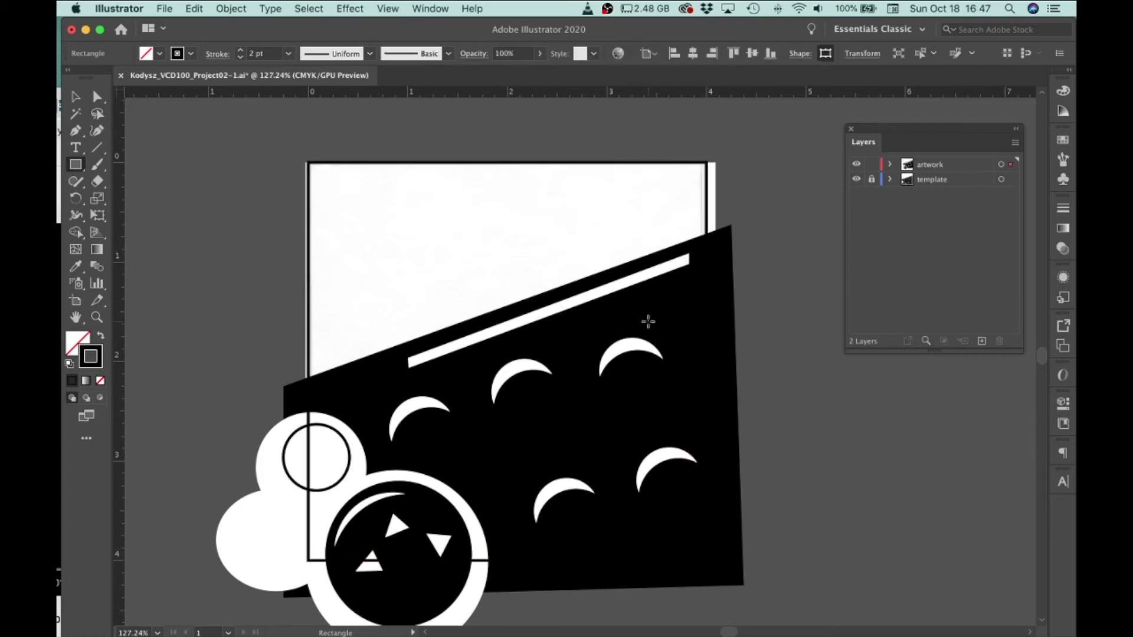
pyautogui.scroll(-1, 567, 398)
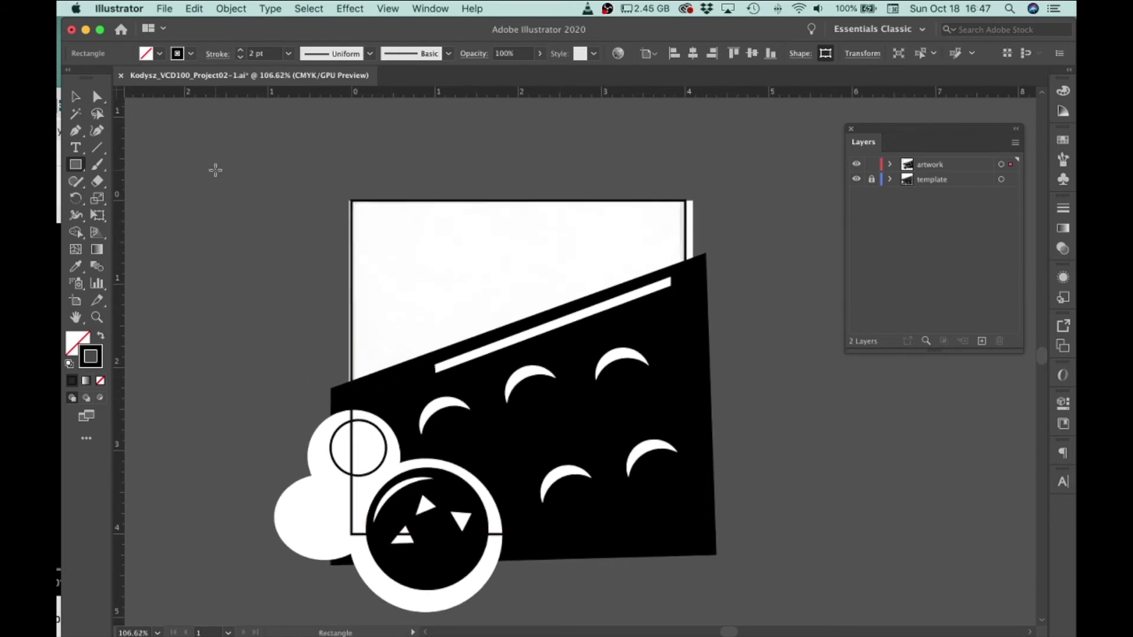
# - Make a clipping mask from the artboard-sized rectangle and all the artwork, cropping everything to the artboard, and deselect it
pyautogui.click(71, 95)
pyautogui.click(362, 201)
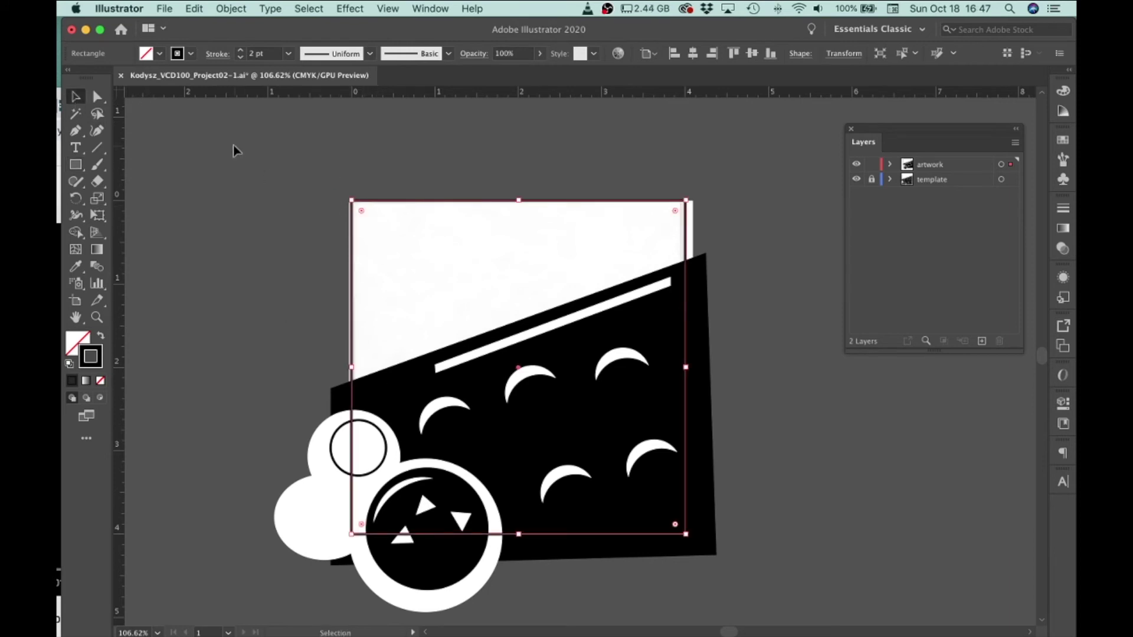
pyautogui.moveTo(271, 245); pyautogui.dragTo(811, 625)
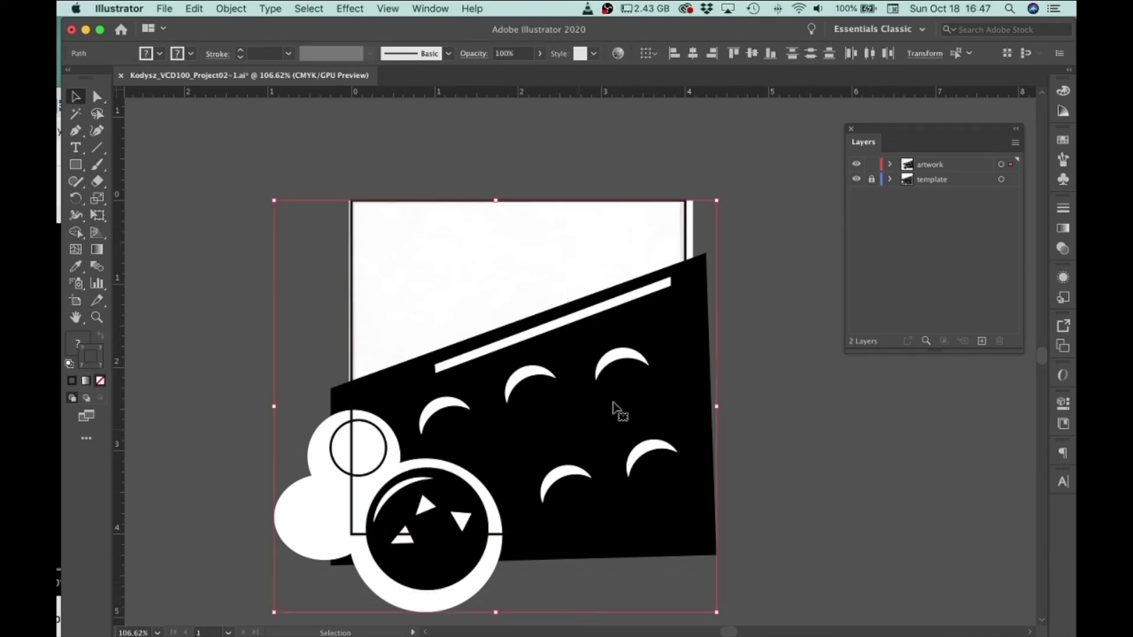
pyautogui.rightClick(673, 313)
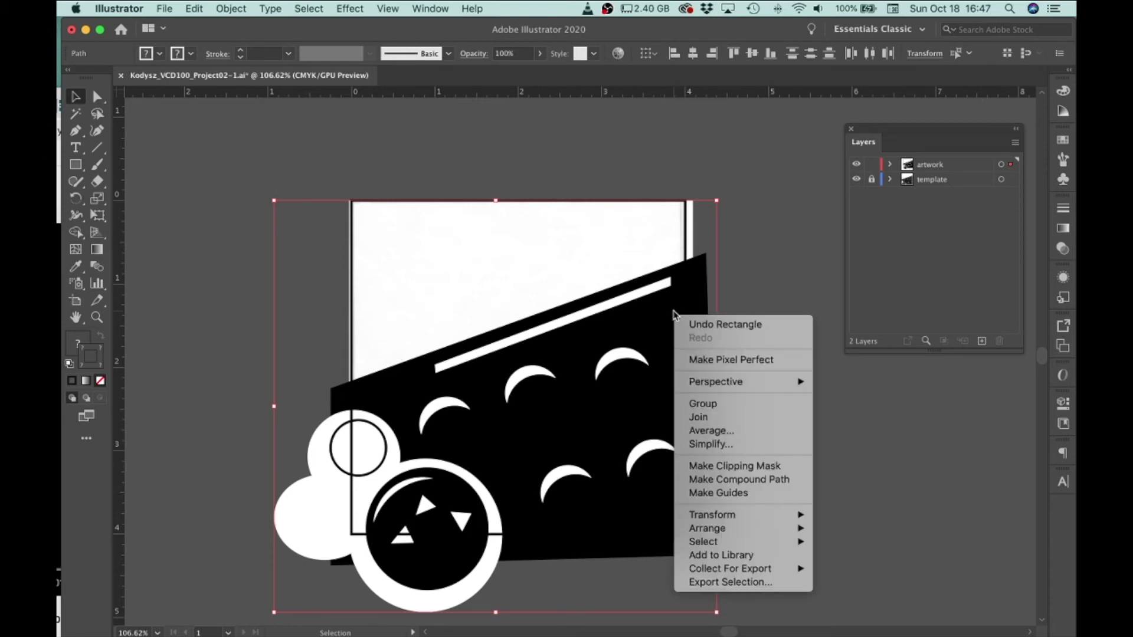
pyautogui.click(707, 467)
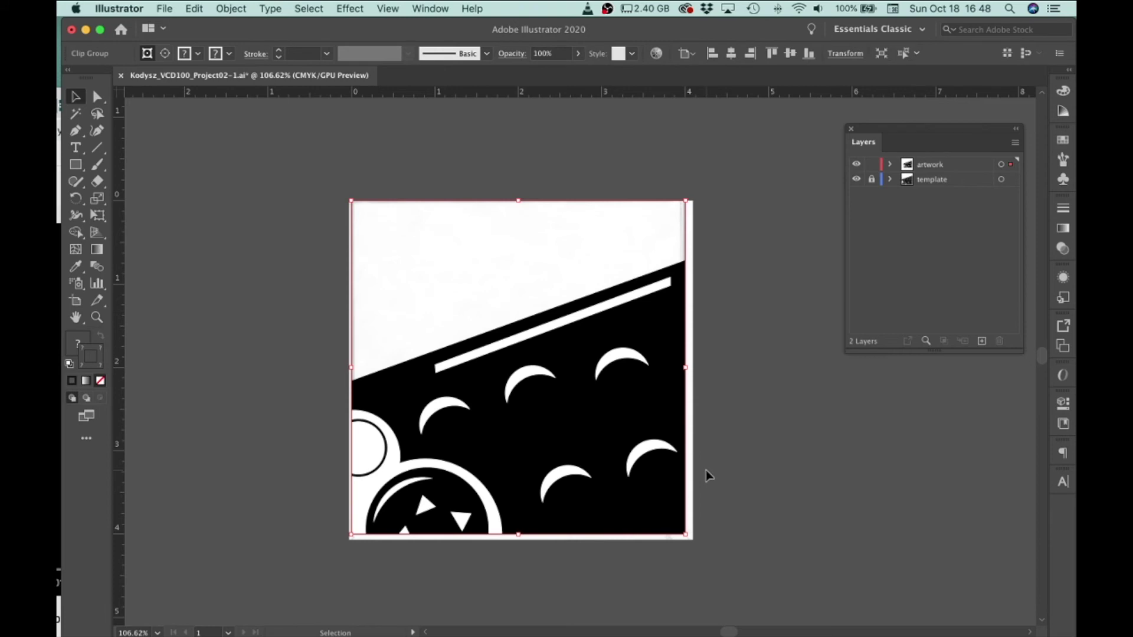
pyautogui.click(741, 426)
# - Draw another unfilled rectangle of about 4 by 4 in along the artboard edges and set its black stroke to 3 pt
pyautogui.press('z')
pyautogui.moveTo(430, 260)
pyautogui.mouseDown()
pyautogui.moveTo(465, 291)
pyautogui.moveTo(429, 265)
pyautogui.mouseUp()
pyautogui.press('v')
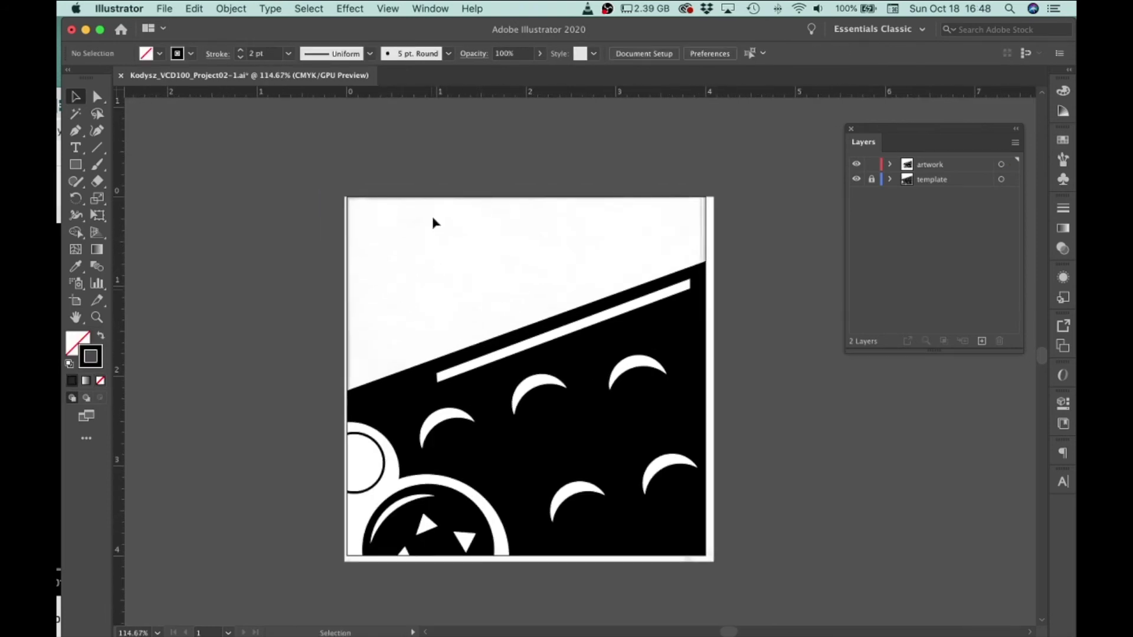
pyautogui.click(73, 165)
pyautogui.moveTo(347, 197); pyautogui.dragTo(707, 555)
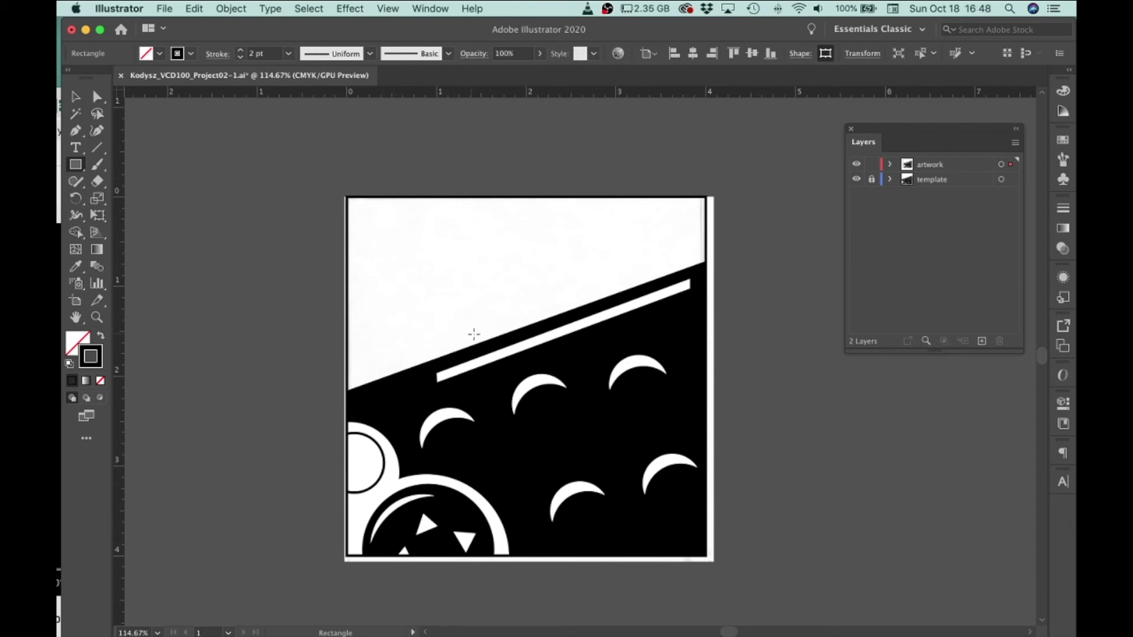
pyautogui.click(288, 53)
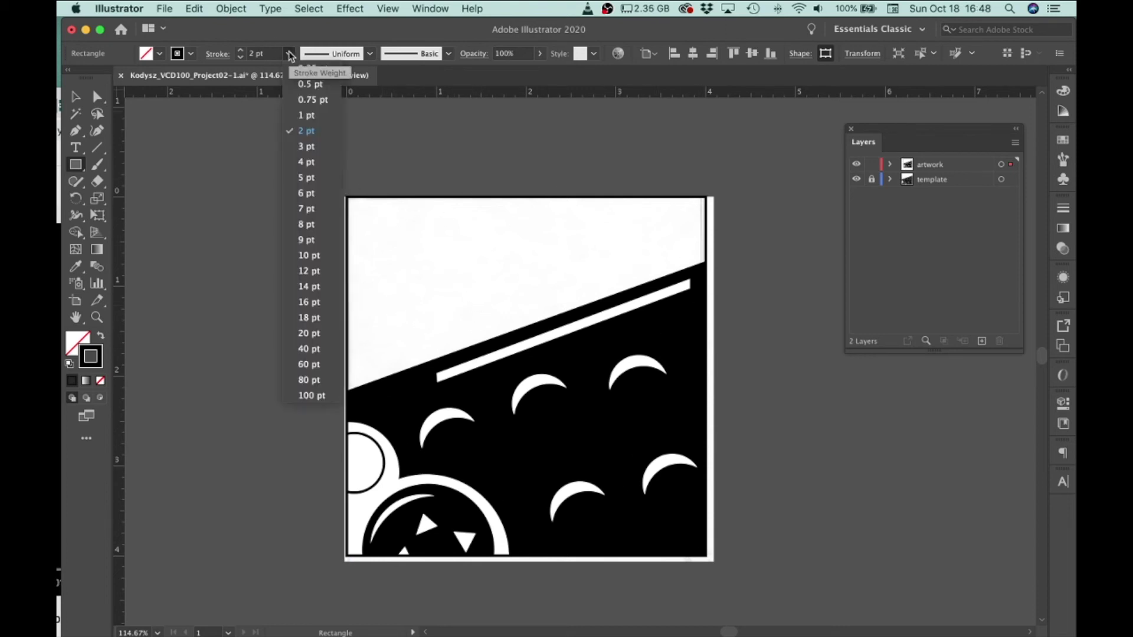
pyautogui.click(295, 147)
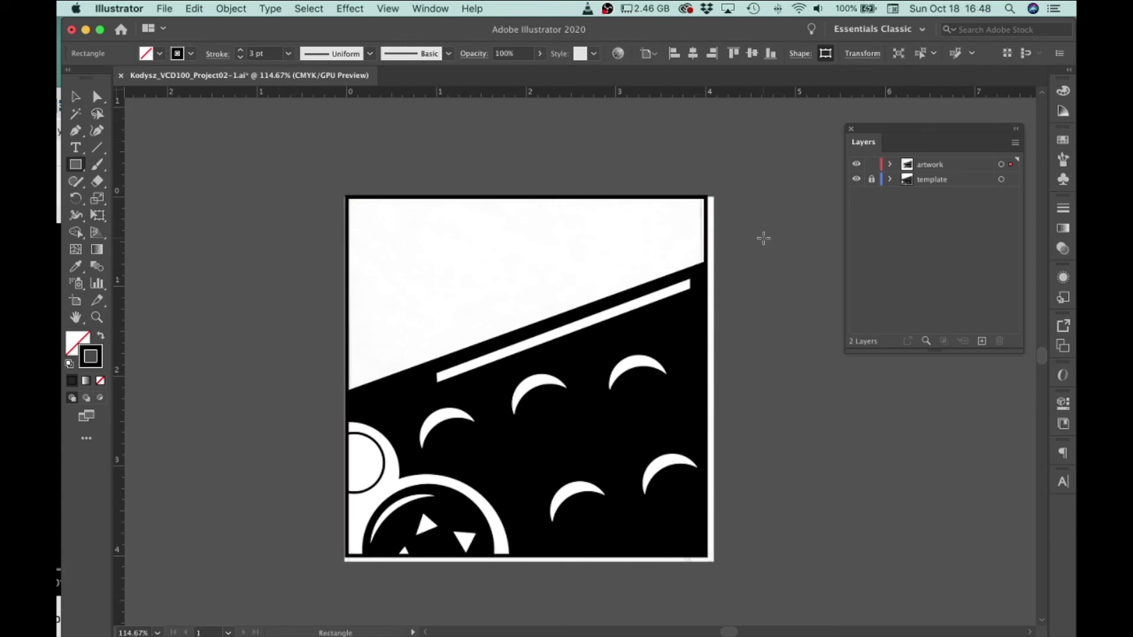
pyautogui.click(75, 96)
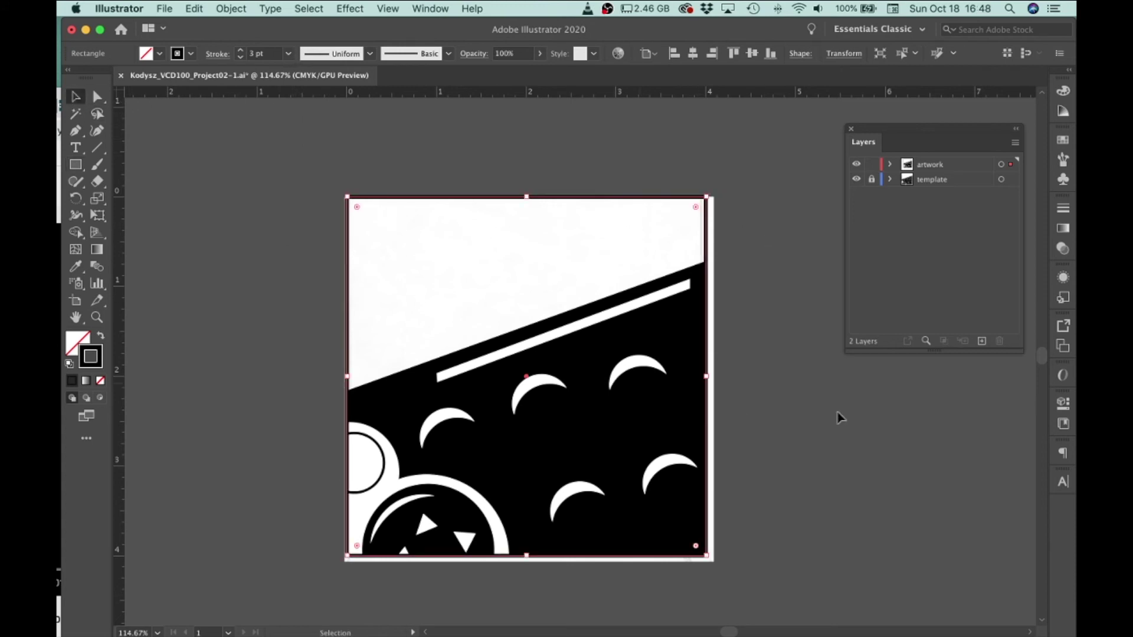
# - Hide the template layer and deselect the border rectangle
pyautogui.click(857, 180)
pyautogui.click(787, 361)
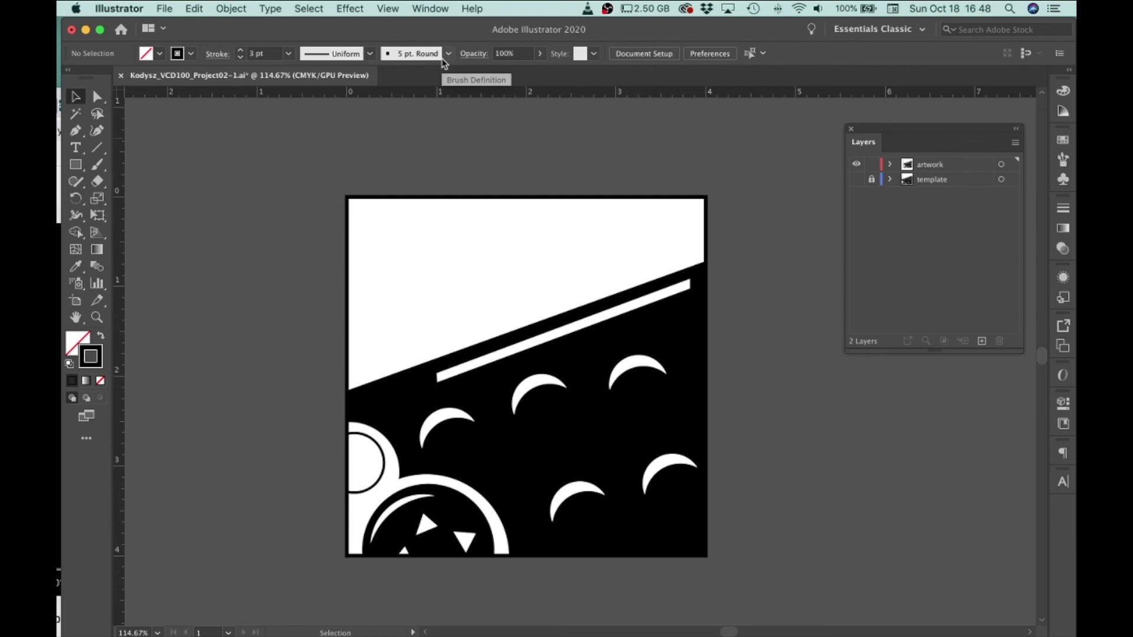
pyautogui.scroll(3, 463, 256)
pyautogui.moveTo(471, 269); pyautogui.dragTo(470, 263)
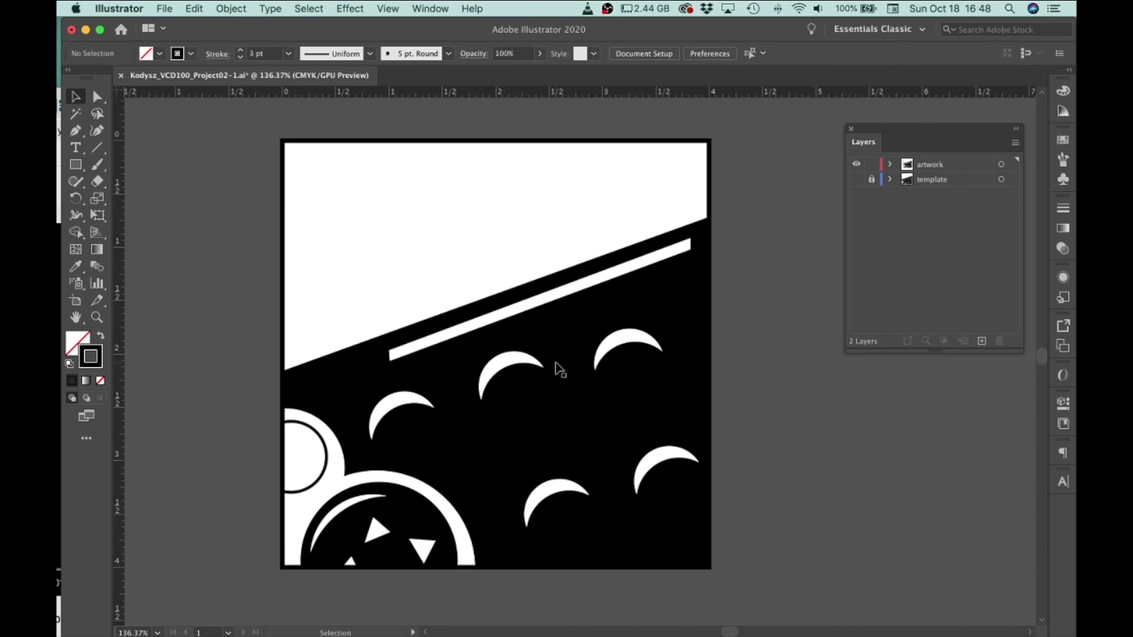
# - Show the document's guides
pyautogui.click(385, 9)
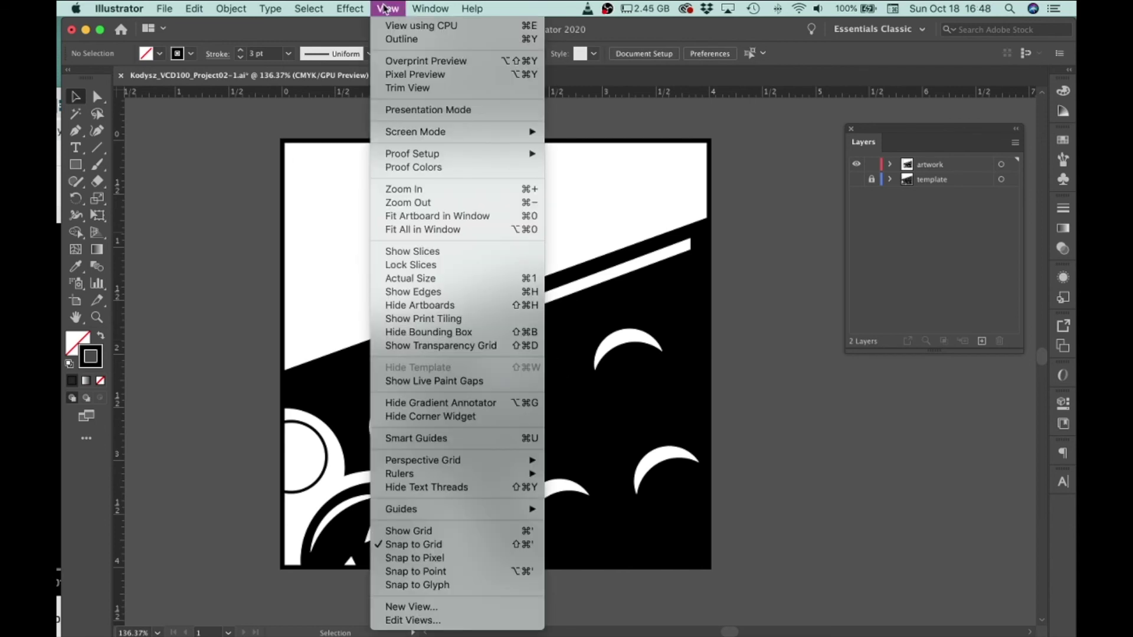
pyautogui.moveTo(430, 510)
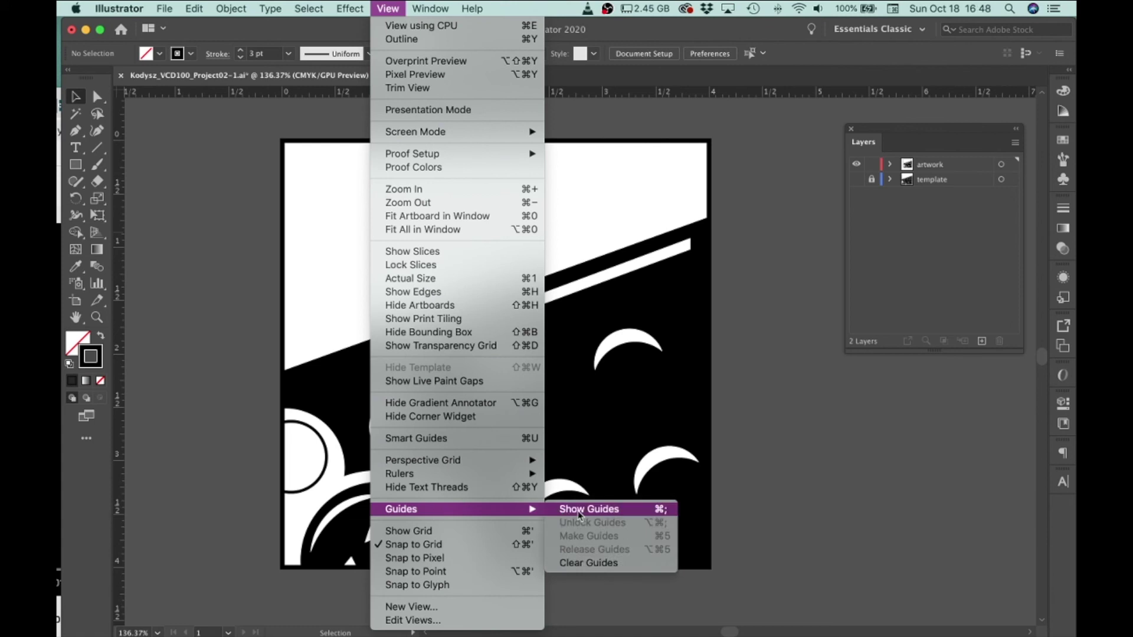
pyautogui.click(646, 517)
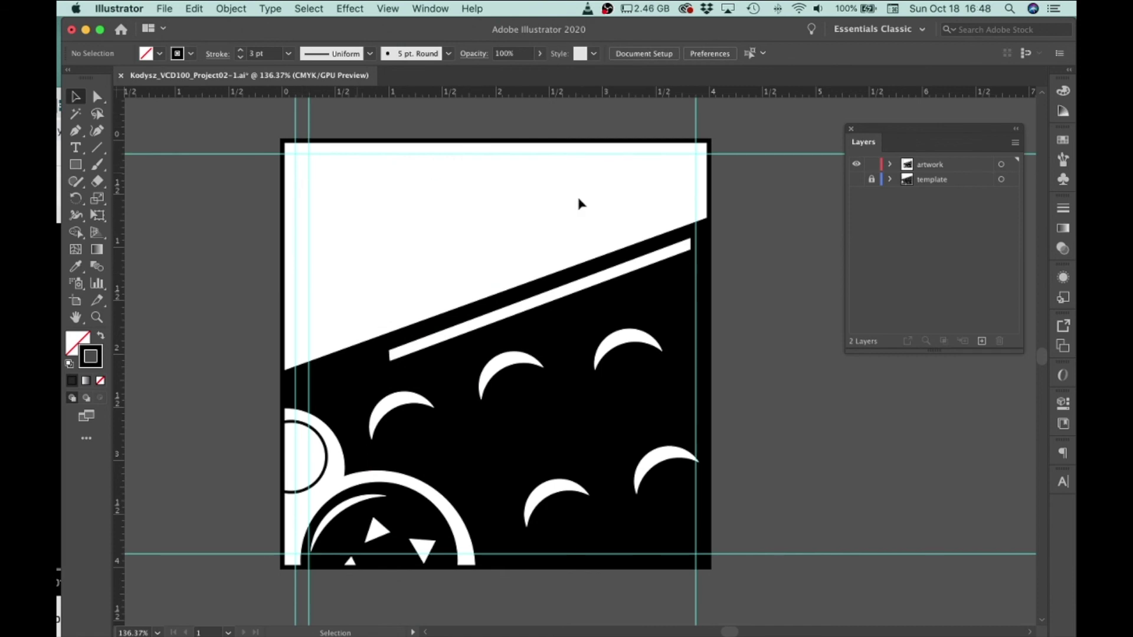
# - Group the border rectangle with the clipped artwork
pyautogui.press('super+space')
pyautogui.moveTo(704, 141); pyautogui.dragTo(788, 206)
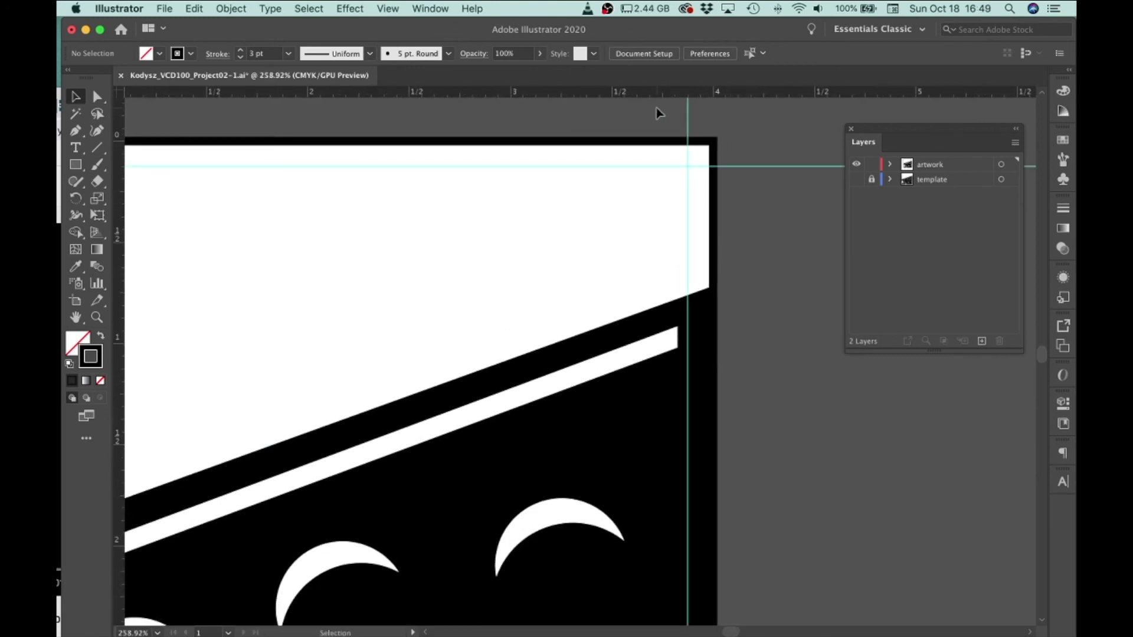
pyautogui.press('super+alt+space')
pyautogui.moveTo(750, 288); pyautogui.dragTo(519, 182)
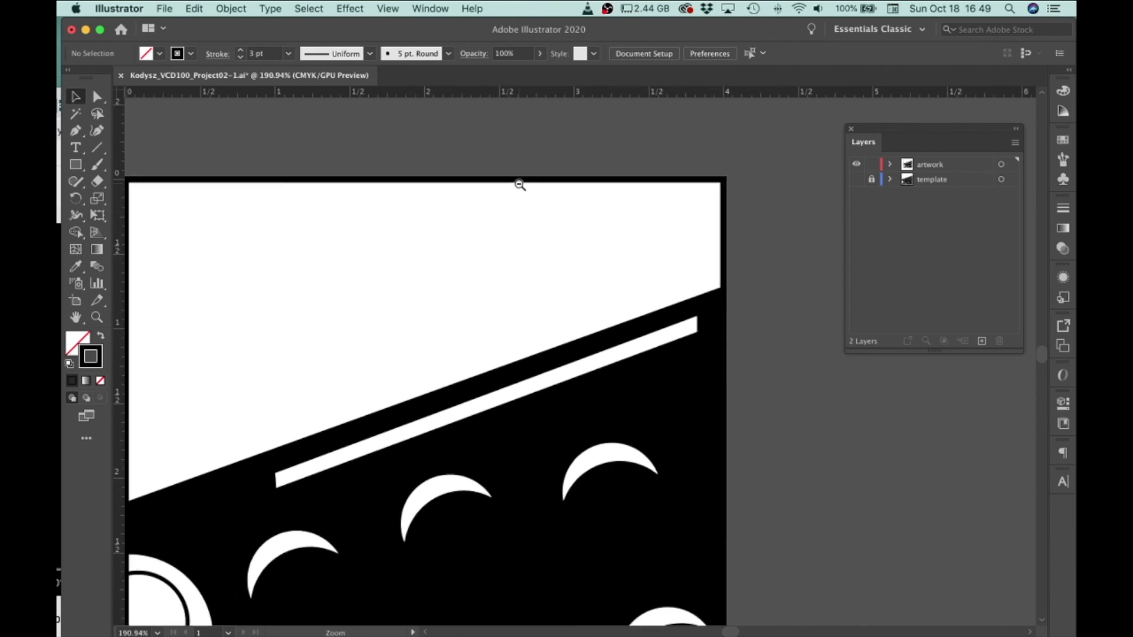
pyautogui.moveTo(724, 376); pyautogui.dragTo(661, 392)
pyautogui.press('space')
pyautogui.moveTo(680, 472); pyautogui.dragTo(654, 389)
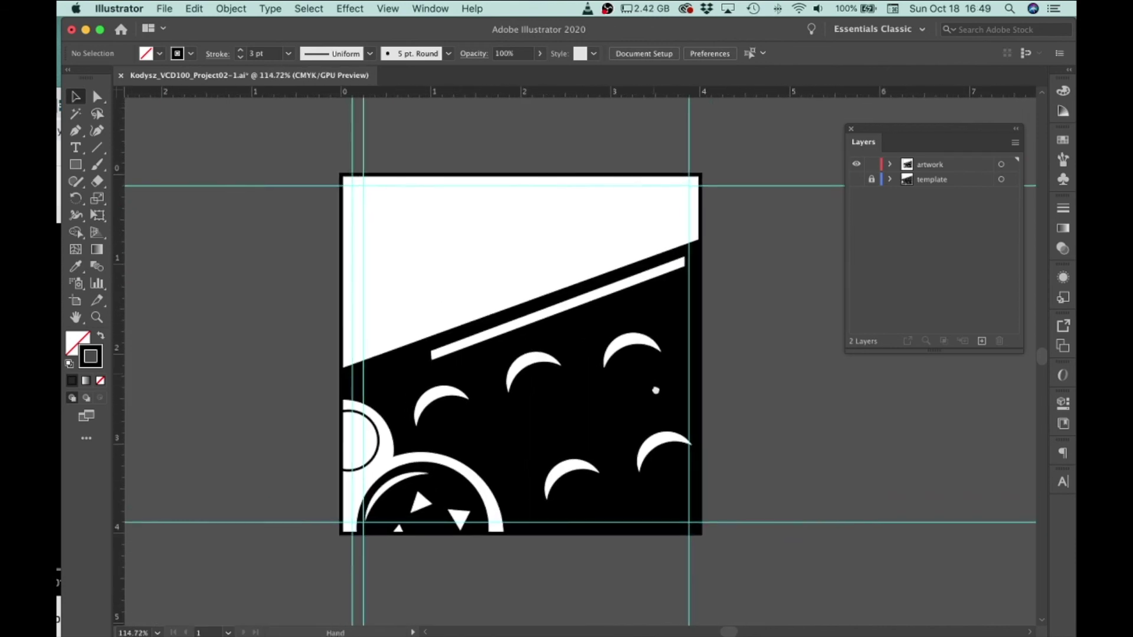
pyautogui.moveTo(296, 135); pyautogui.dragTo(742, 561)
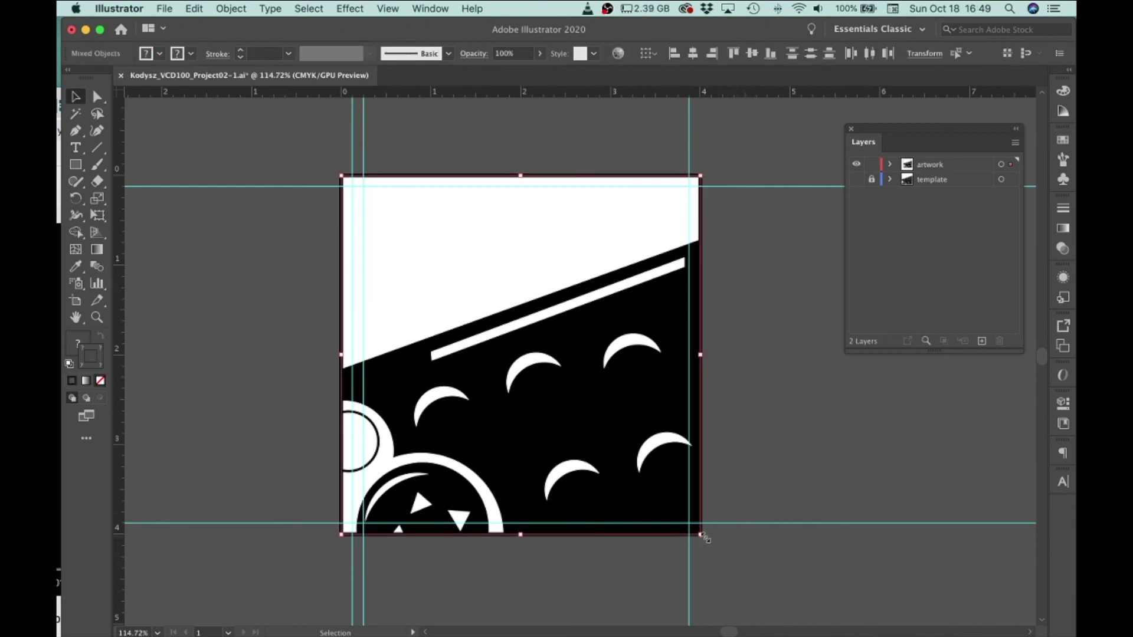
pyautogui.rightClick(621, 406)
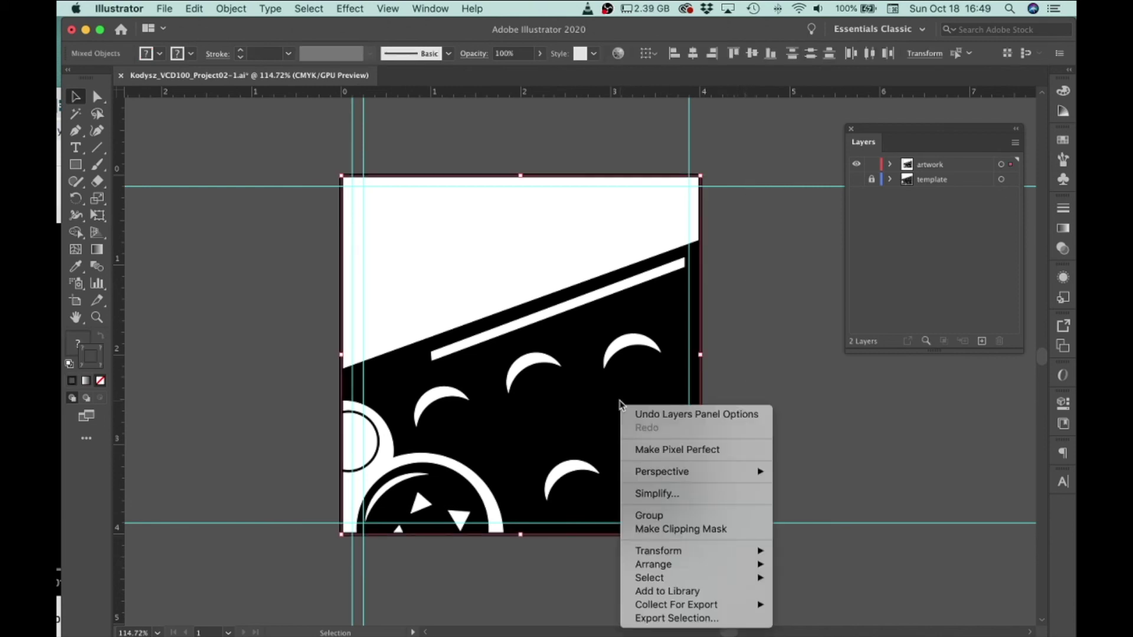
pyautogui.click(639, 517)
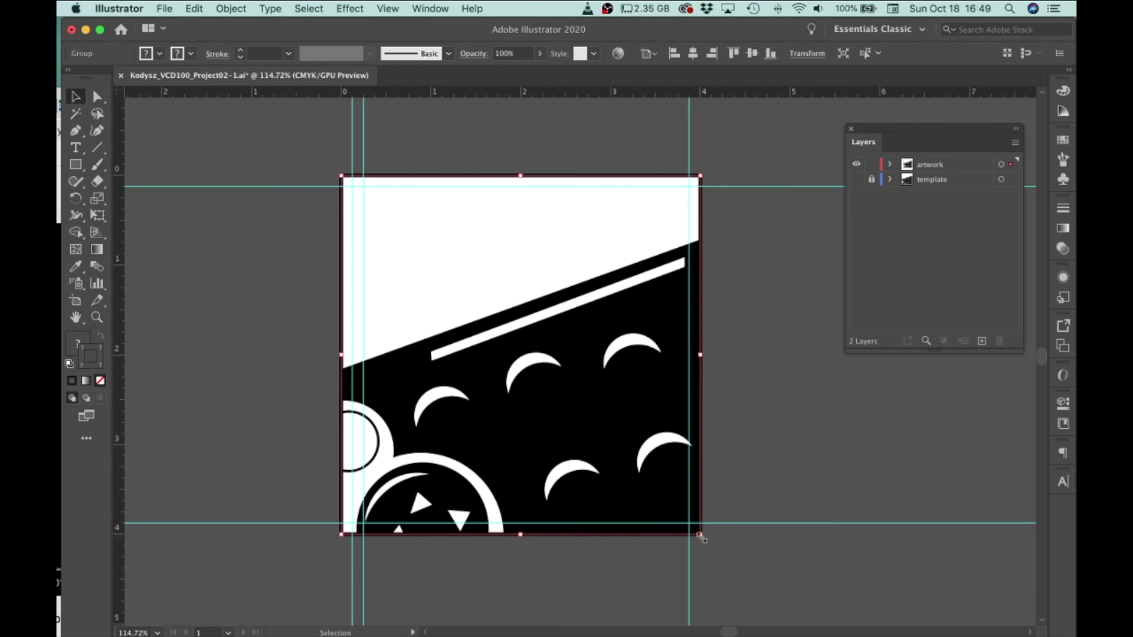
# - Scale the group down proportionally about its centre to fit the outer margin guides, hide the guides and deselect the group
pyautogui.press('shift')
pyautogui.moveTo(700, 536); pyautogui.dragTo(690, 523)
pyautogui.press('super')
pyautogui.press('super+semicolon')
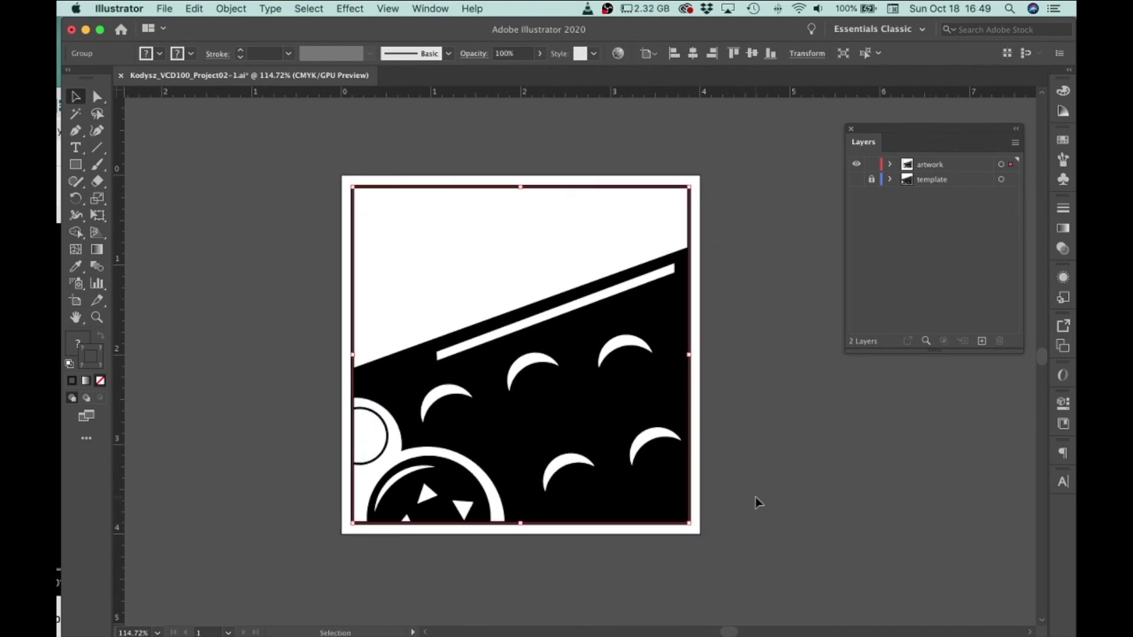
pyautogui.click(755, 497)
pyautogui.press('super+space')
pyautogui.moveTo(755, 496); pyautogui.dragTo(767, 510)
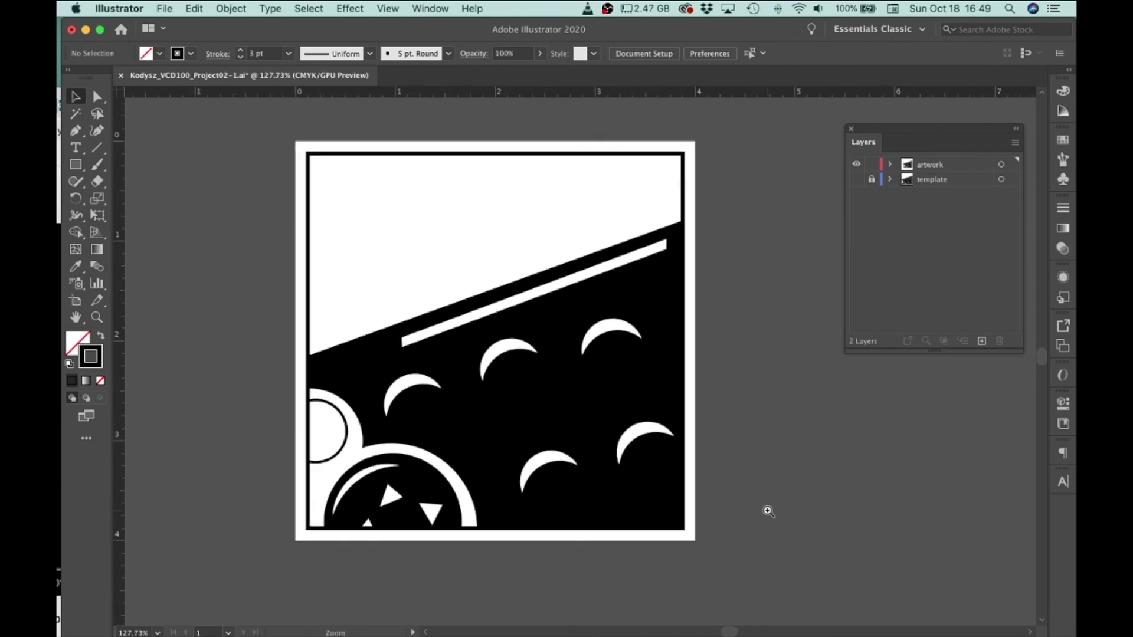